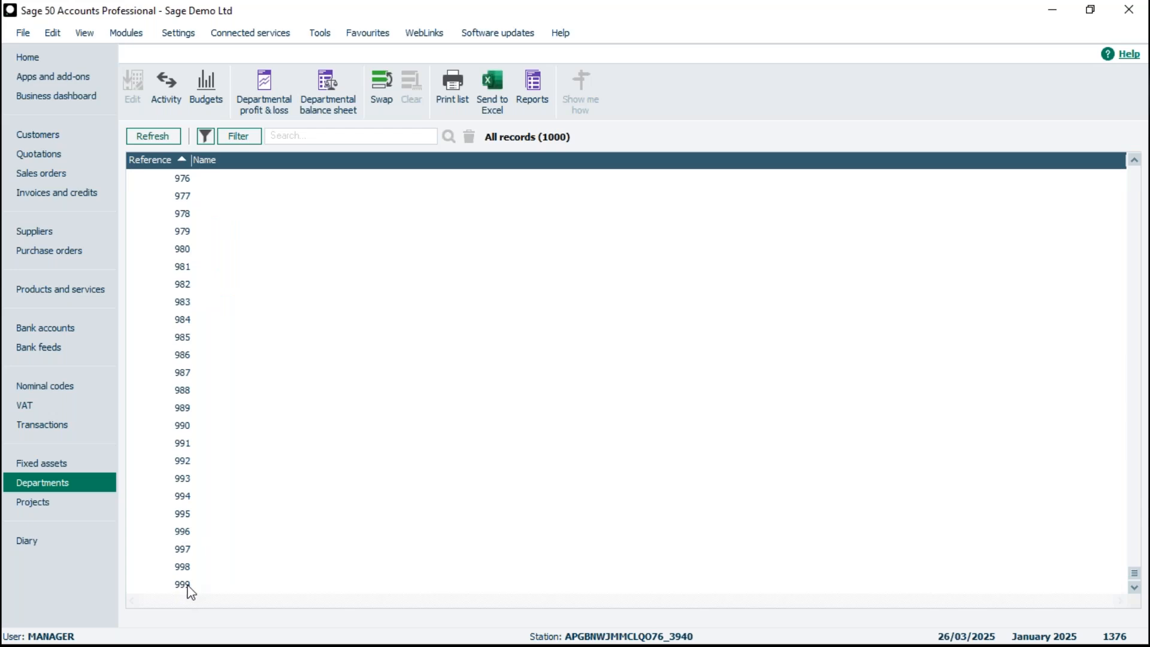
- Name department 10 as Delivery and save the department record
{"action": "left_click_drag", "start_coordinate": [1133, 578], "coordinate": [1134, 175]}
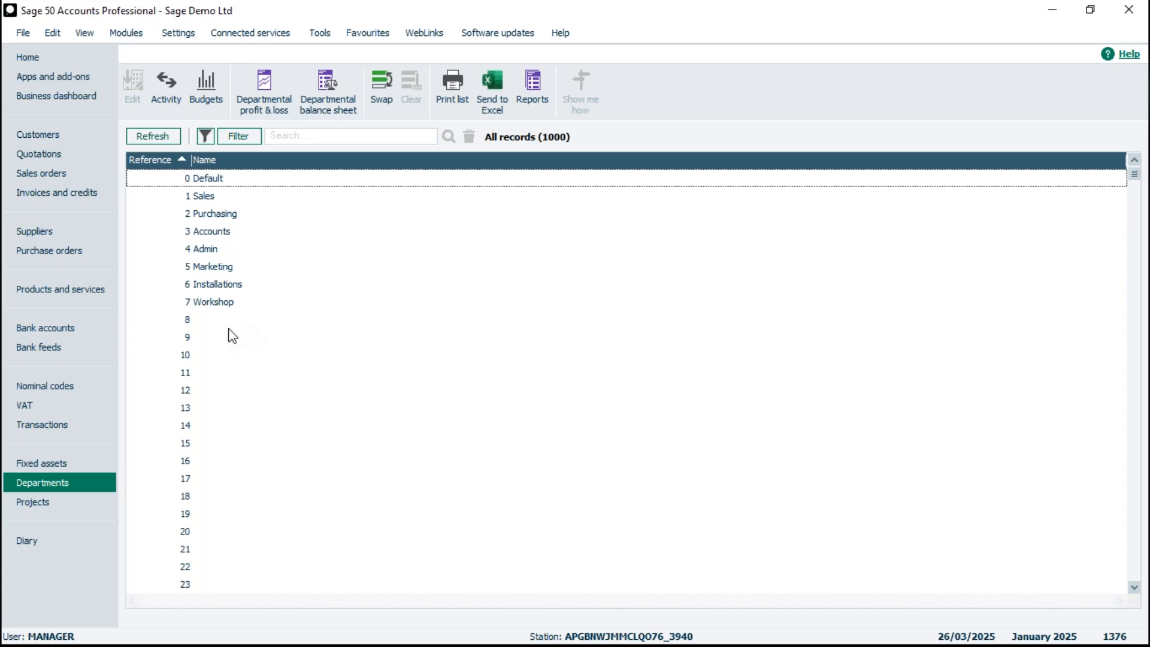
{"action": "left_click", "coordinate": [228, 356]}
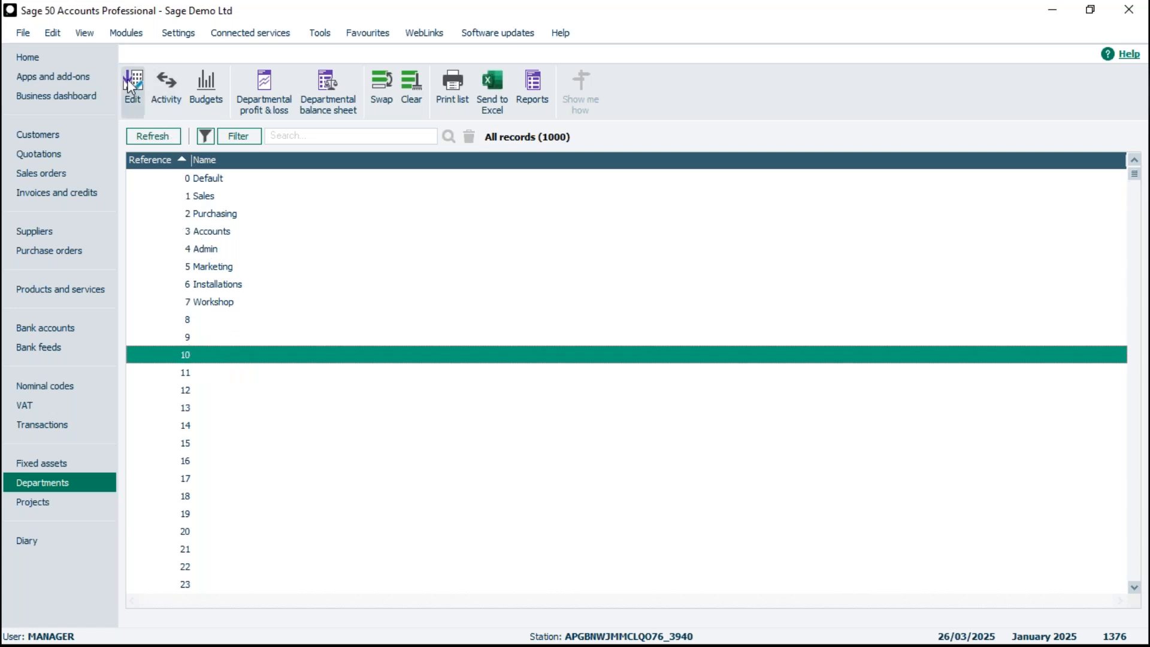
{"action": "double_click", "coordinate": [199, 358]}
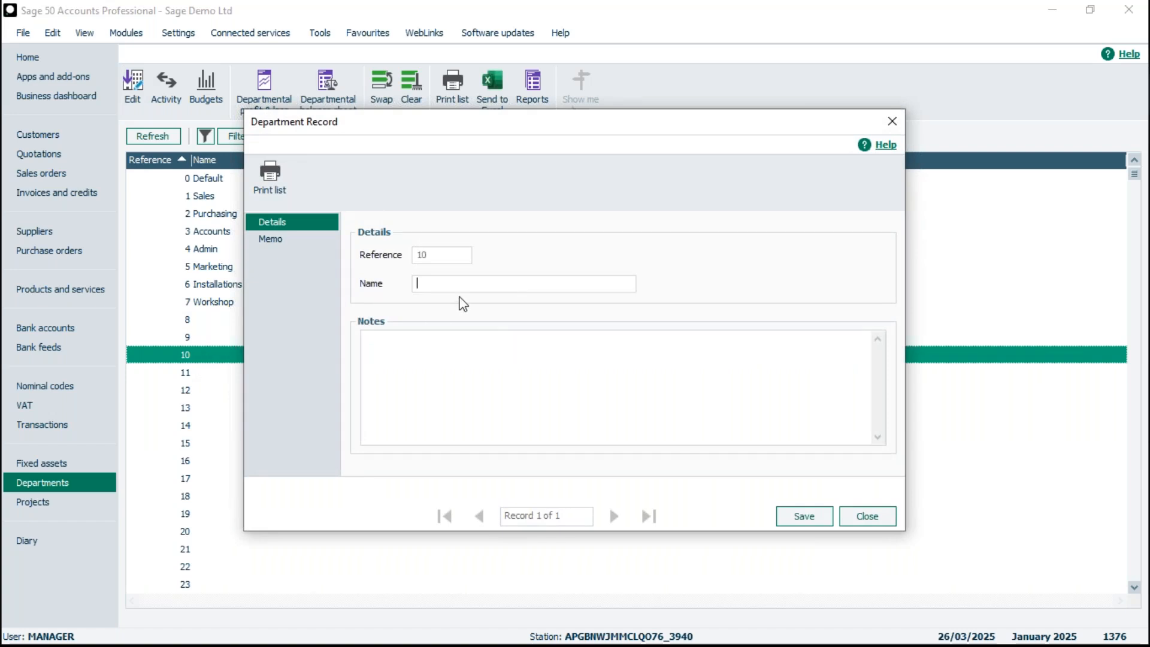
{"action": "type", "text": "Delivery"}
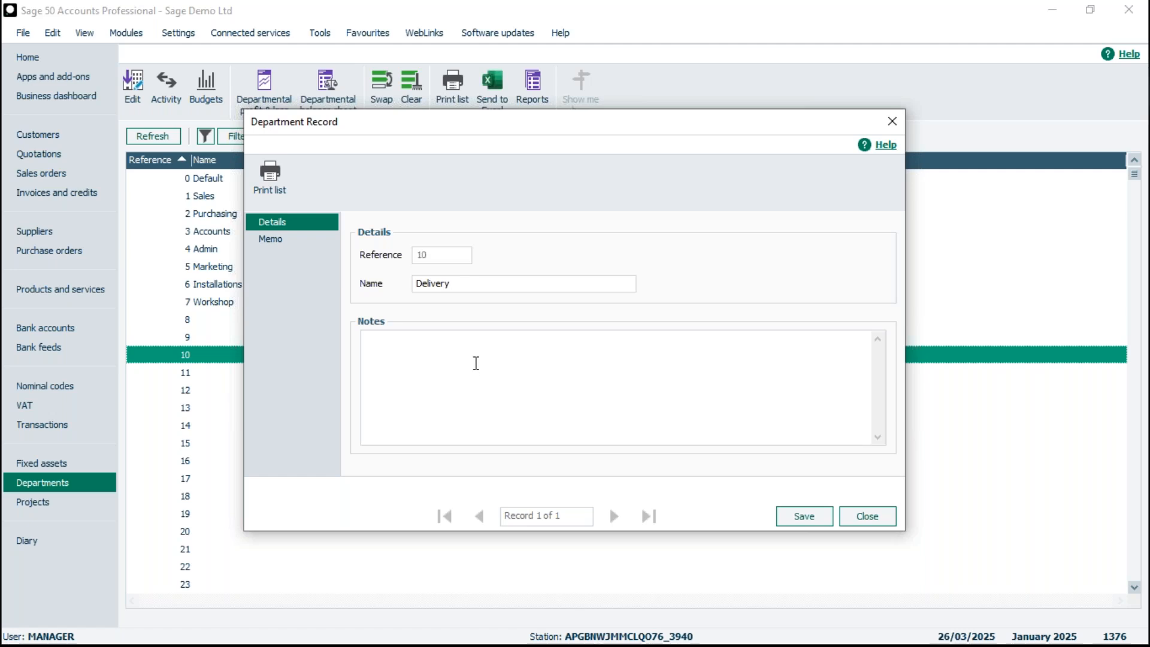
{"action": "left_click", "coordinate": [278, 241]}
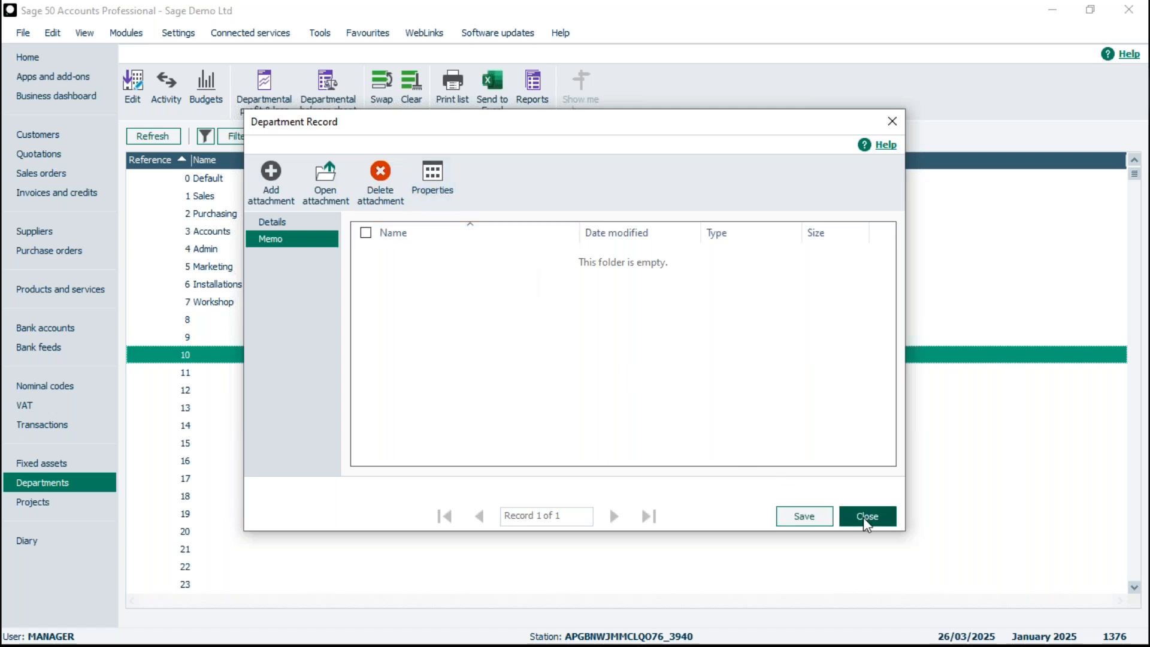
{"action": "left_click", "coordinate": [275, 222]}
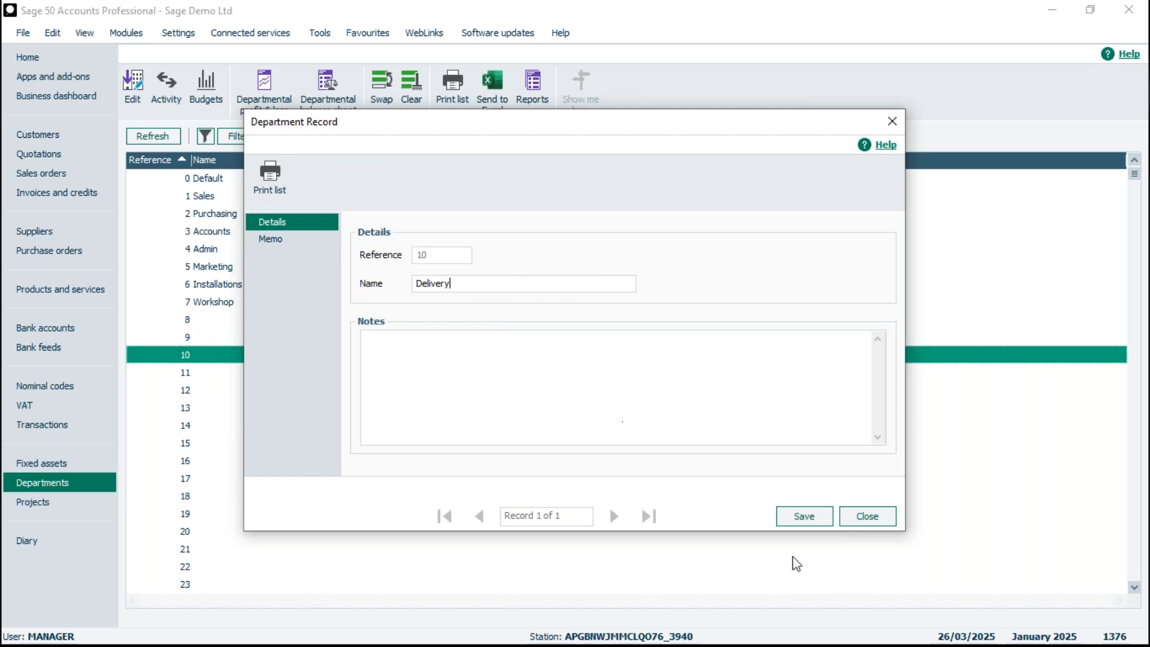
{"action": "left_click", "coordinate": [809, 517]}
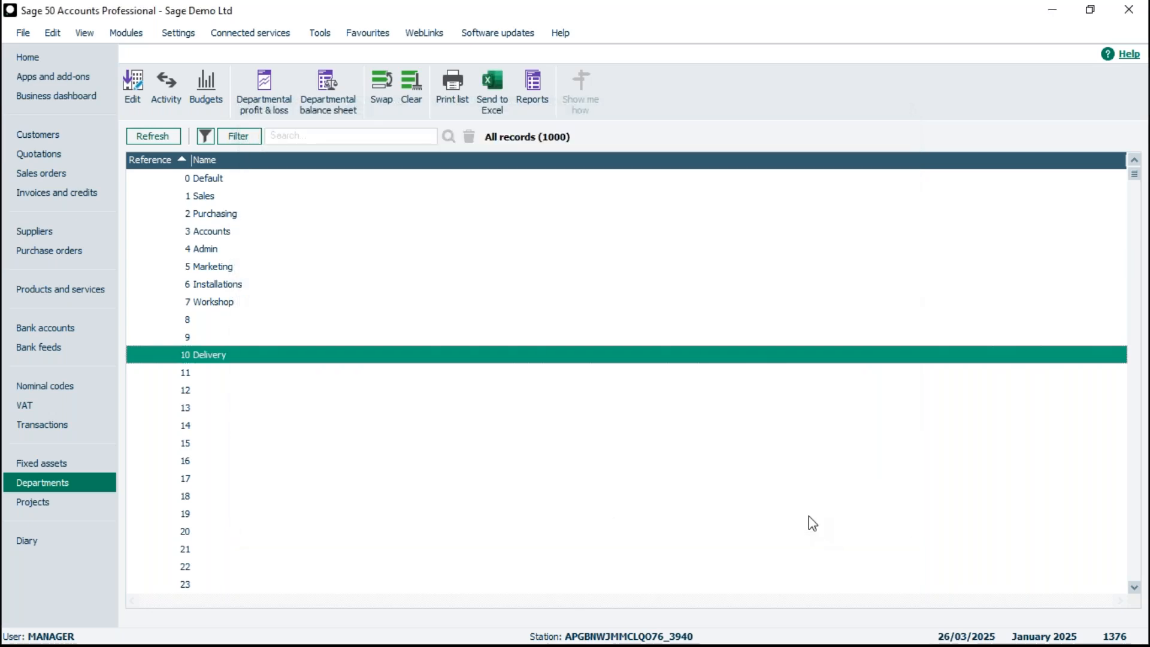
- Give department 20 a person's first name and save the record
{"action": "left_click", "coordinate": [207, 532]}
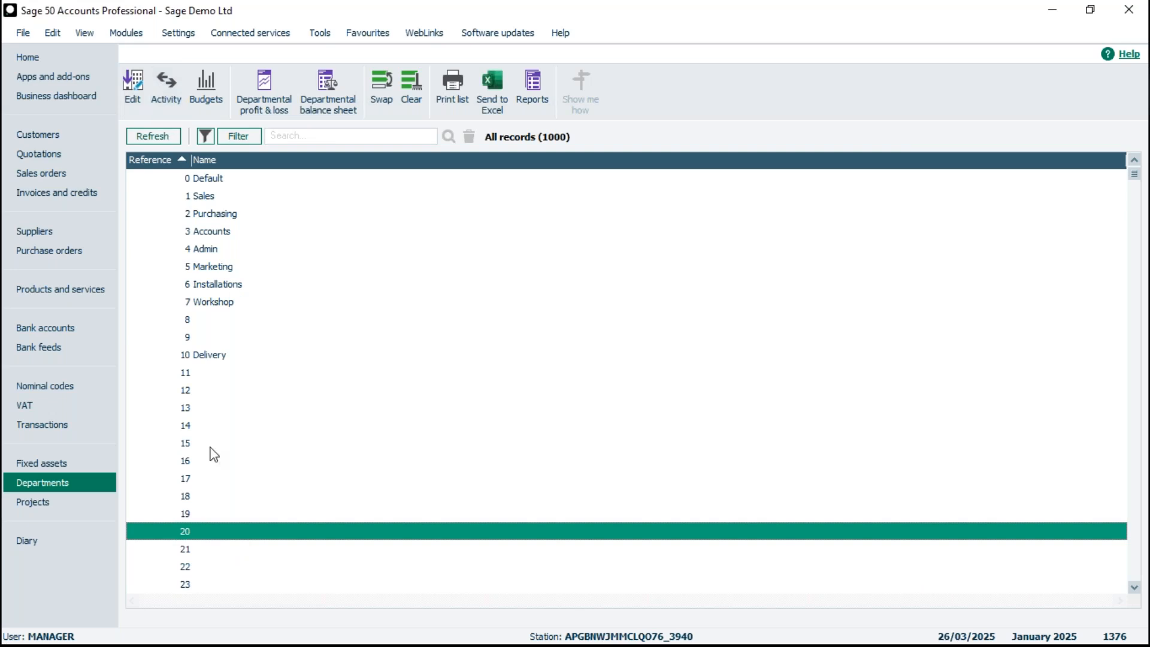
{"action": "double_click", "coordinate": [187, 533]}
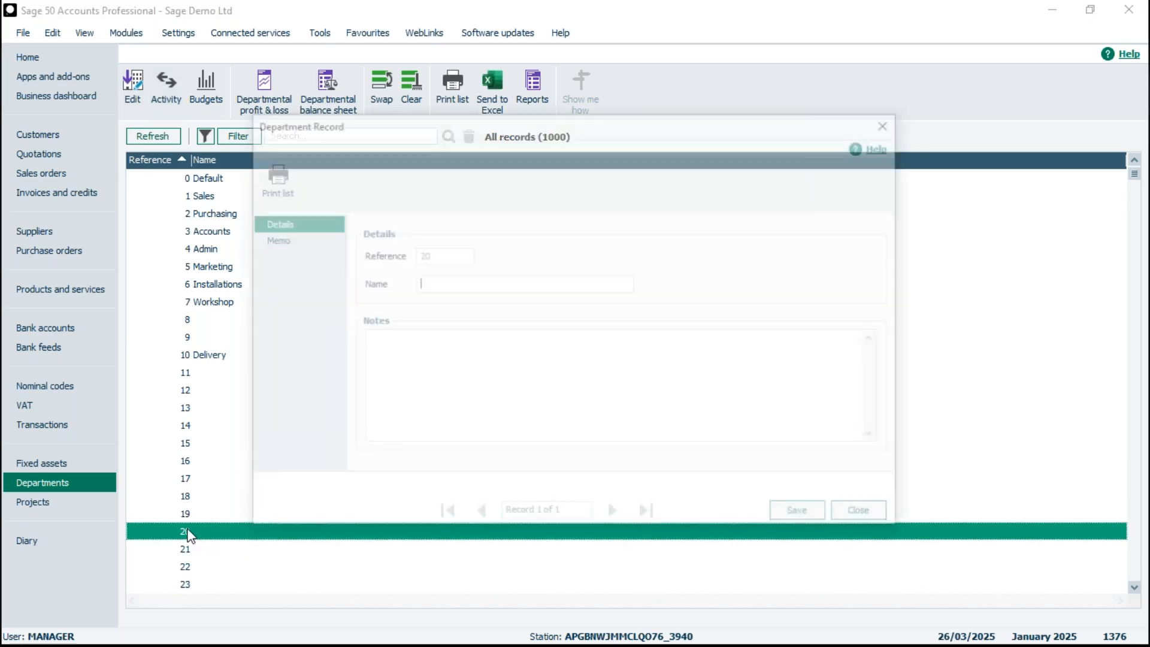
{"action": "type", "text": "Michael"}
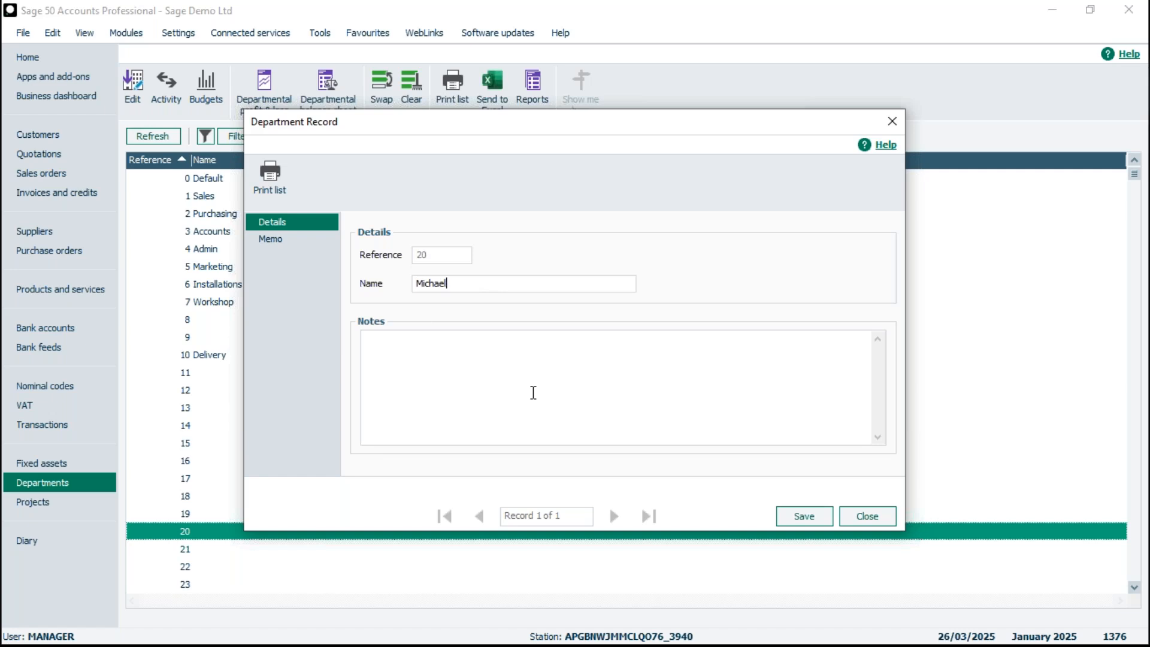
{"action": "left_click", "coordinate": [795, 514]}
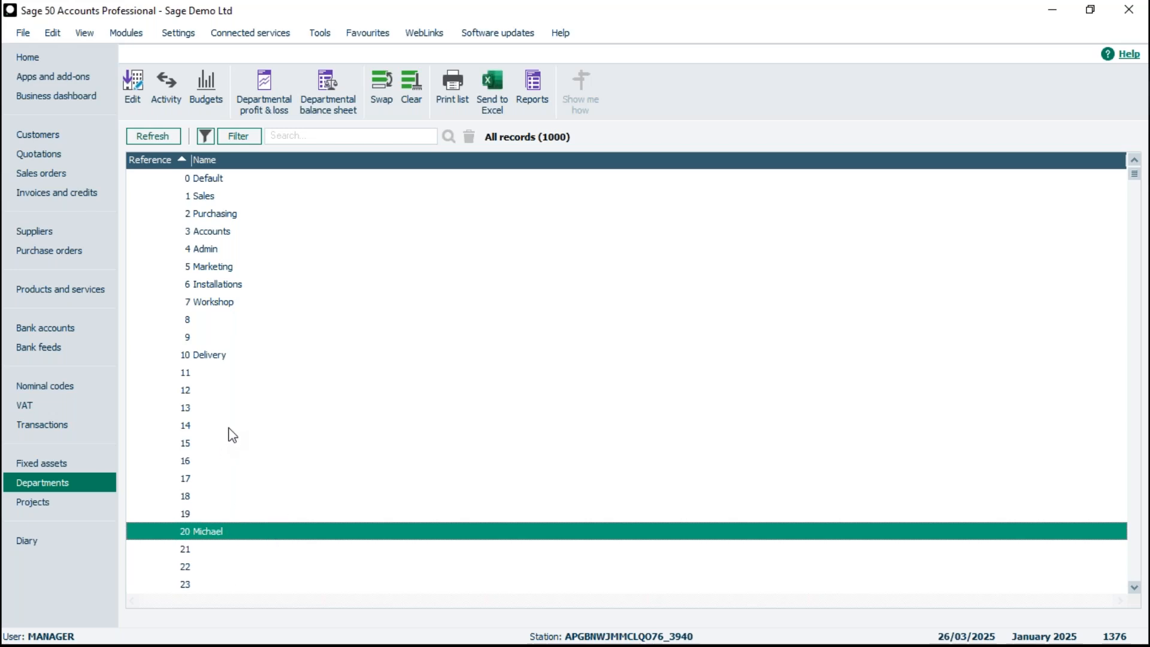
- Start a batch customer invoice for account A1D001
{"action": "left_click", "coordinate": [51, 137]}
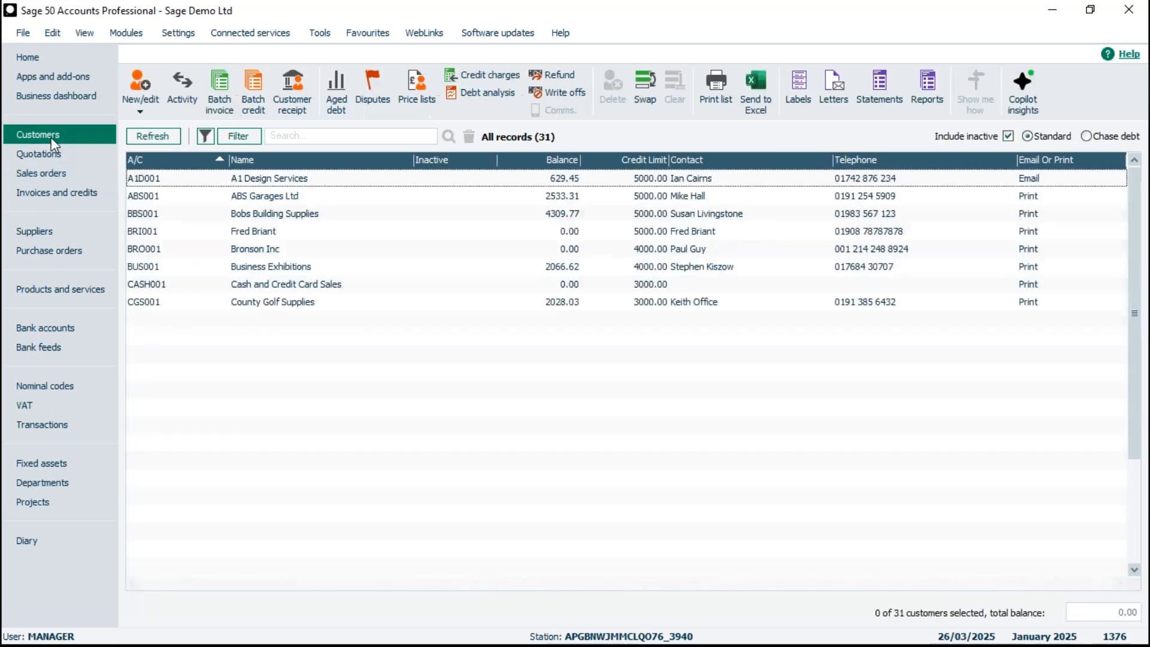
{"action": "left_click", "coordinate": [220, 88]}
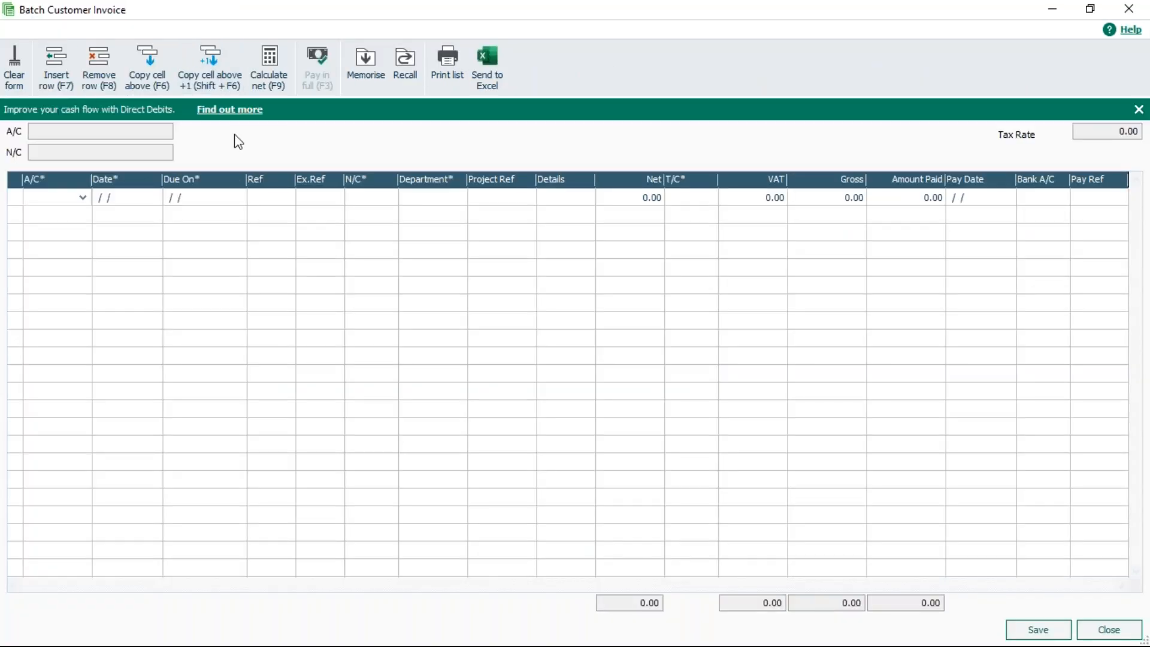
{"action": "left_click", "coordinate": [83, 198]}
{"action": "double_click", "coordinate": [114, 311]}
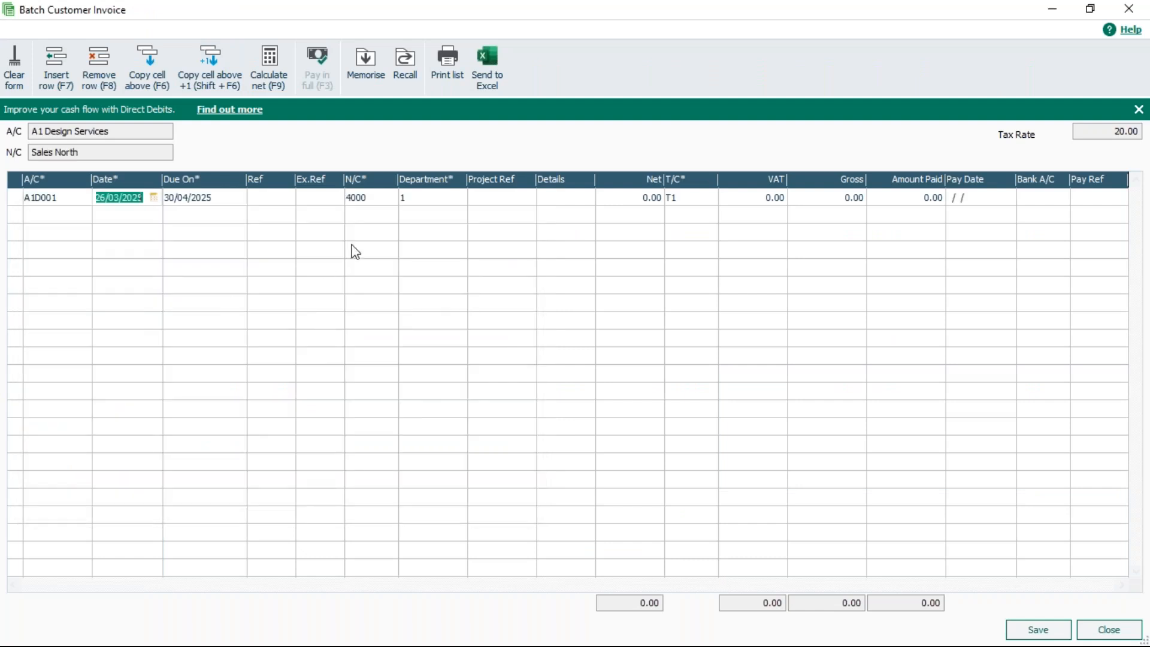
- Browse the invoice line's department list for the new departments, then cancel, clear the form and close it
{"action": "left_click", "coordinate": [437, 198]}
{"action": "left_click", "coordinate": [458, 201]}
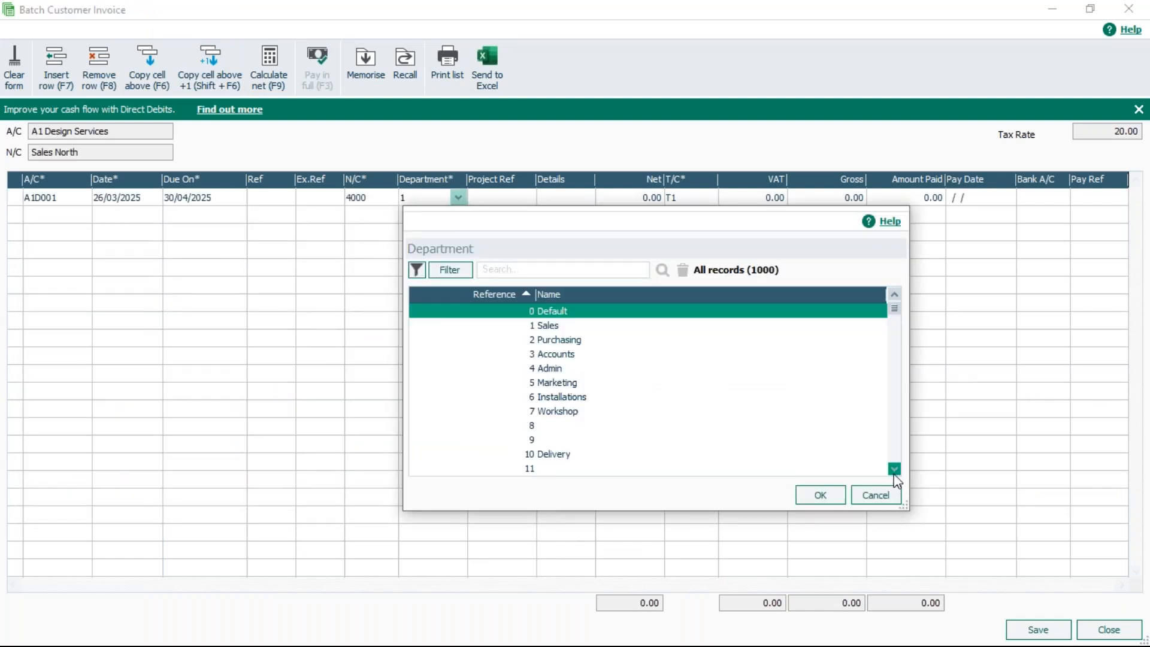
{"action": "key", "text": "Down"}
{"action": "key", "text": "Down"}
{"action": "key", "text": "Down"}
{"action": "key", "text": "Down"}
{"action": "key", "text": "Down"}
{"action": "key", "text": "Down"}
{"action": "key", "text": "Down"}
{"action": "key", "text": "Down"}
{"action": "key", "text": "Down"}
{"action": "key", "text": "Down"}
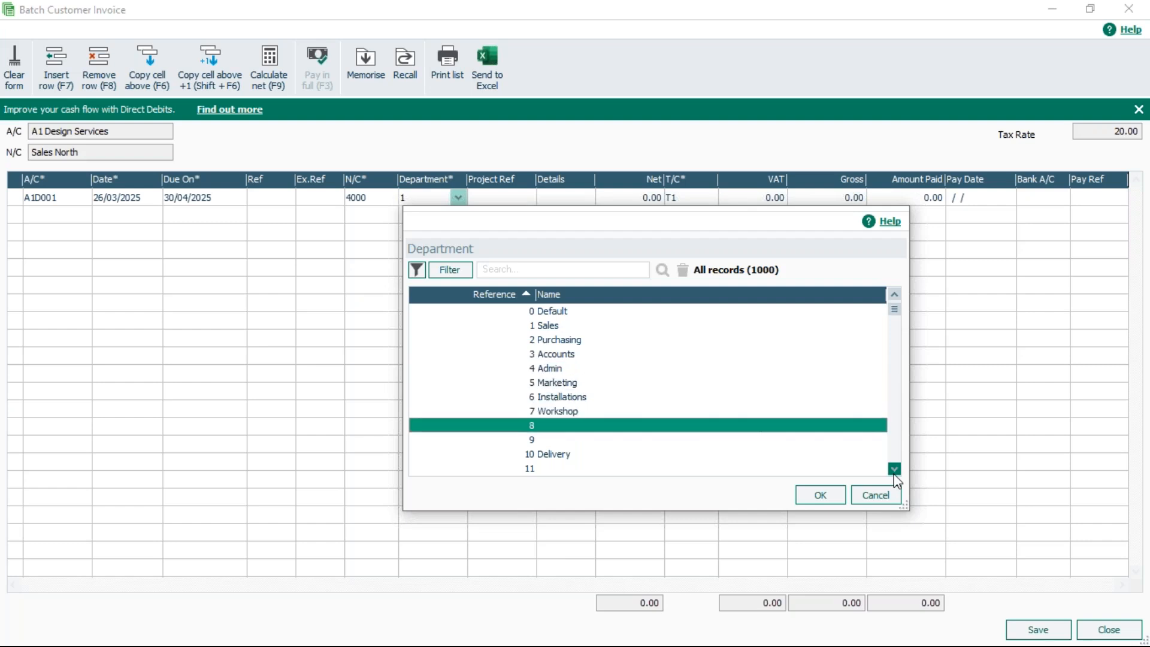
{"action": "key", "text": "Down"}
{"action": "key", "text": "Down"}
{"action": "key", "text": "Down"}
{"action": "key", "text": "Down"}
{"action": "key", "text": "Down"}
{"action": "key", "text": "Down"}
{"action": "key", "text": "Down"}
{"action": "key", "text": "Down"}
{"action": "key", "text": "Down"}
{"action": "key", "text": "Down"}
{"action": "key", "text": "Down"}
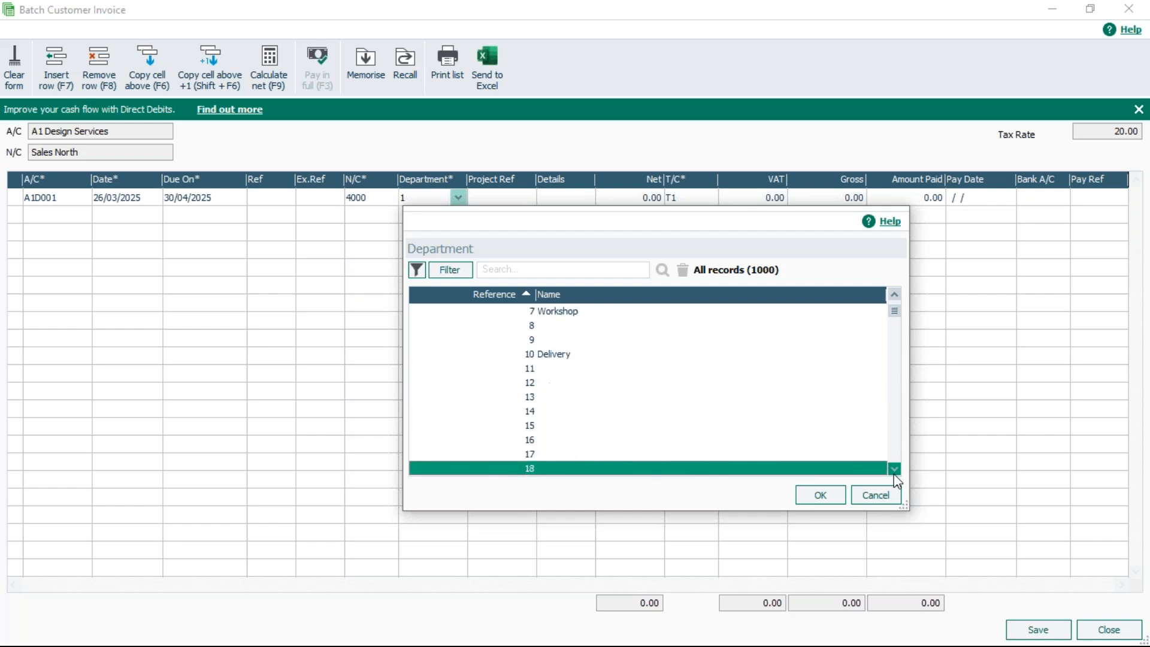
{"action": "key", "text": "Down"}
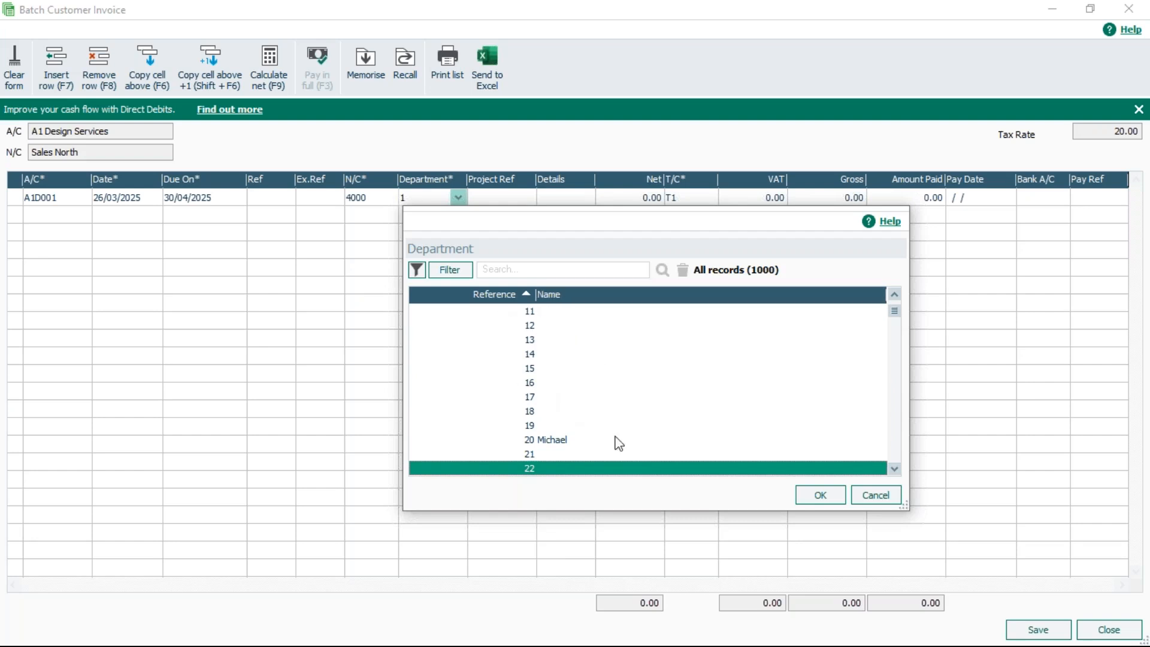
{"action": "left_click", "coordinate": [869, 498]}
{"action": "left_click", "coordinate": [14, 66]}
{"action": "left_click", "coordinate": [1089, 629]}
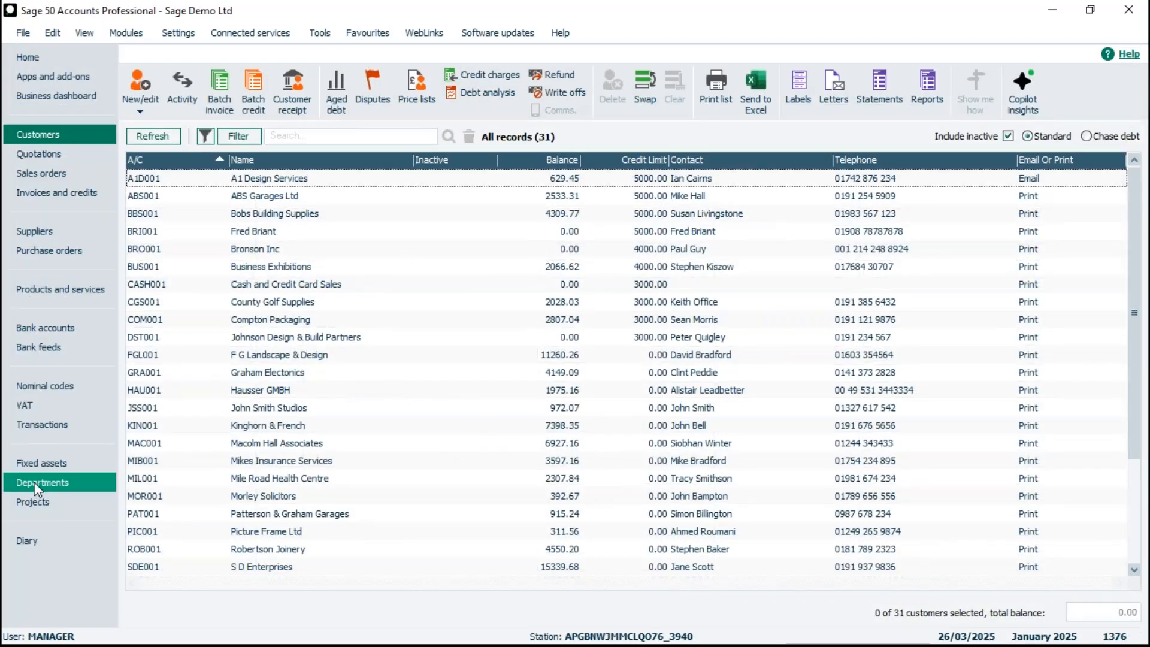
- Open the department list's filter and add a Where condition on the Department name field
{"action": "left_click", "coordinate": [36, 488]}
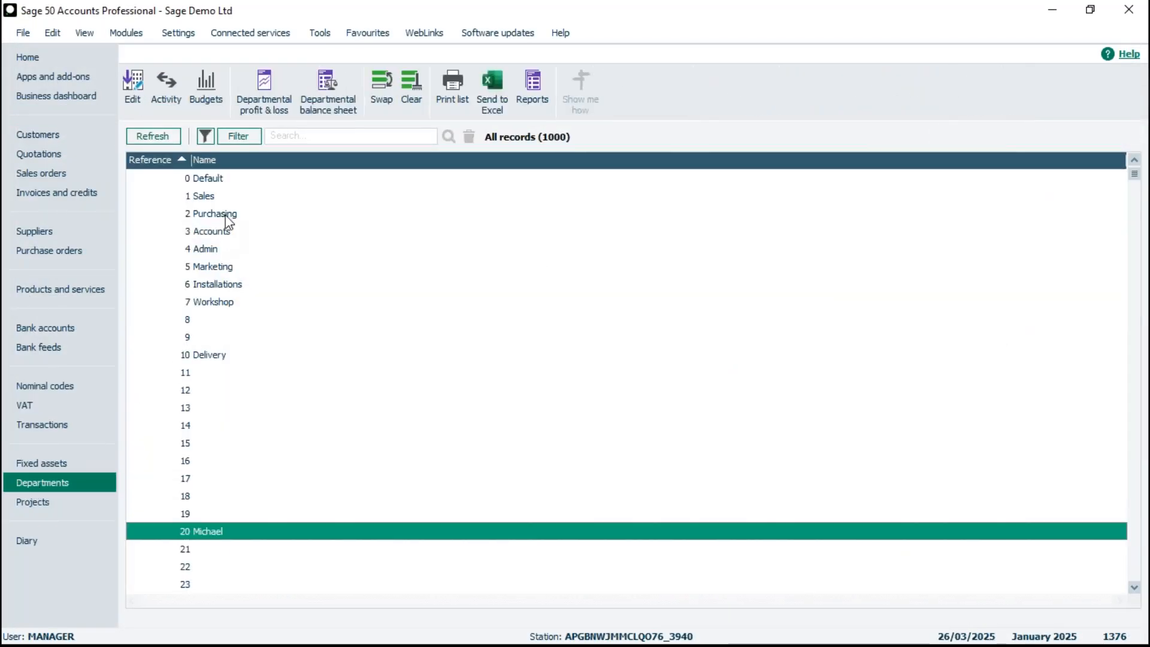
{"action": "left_click", "coordinate": [240, 136]}
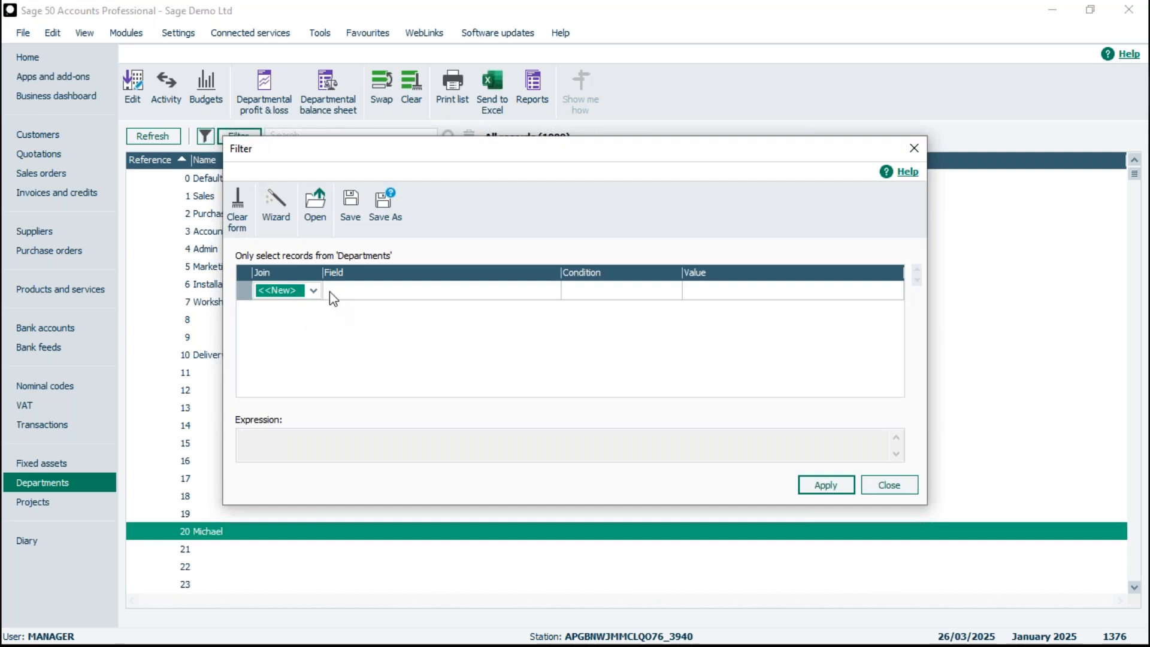
{"action": "left_click", "coordinate": [313, 292]}
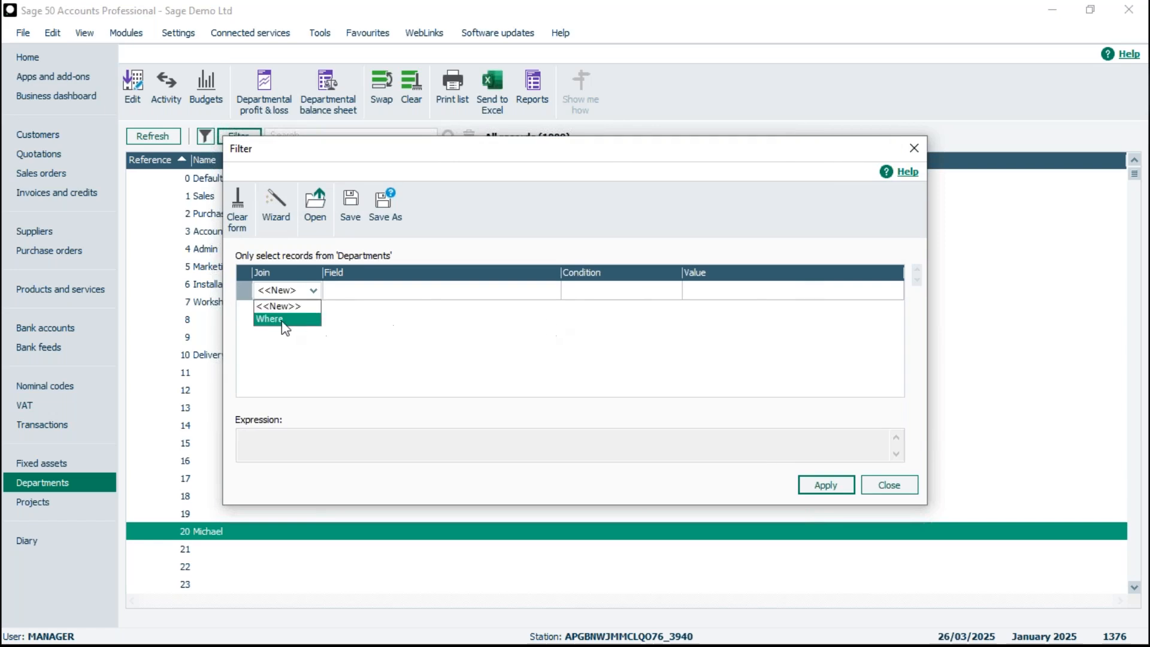
{"action": "left_click", "coordinate": [270, 319]}
{"action": "left_click", "coordinate": [377, 293]}
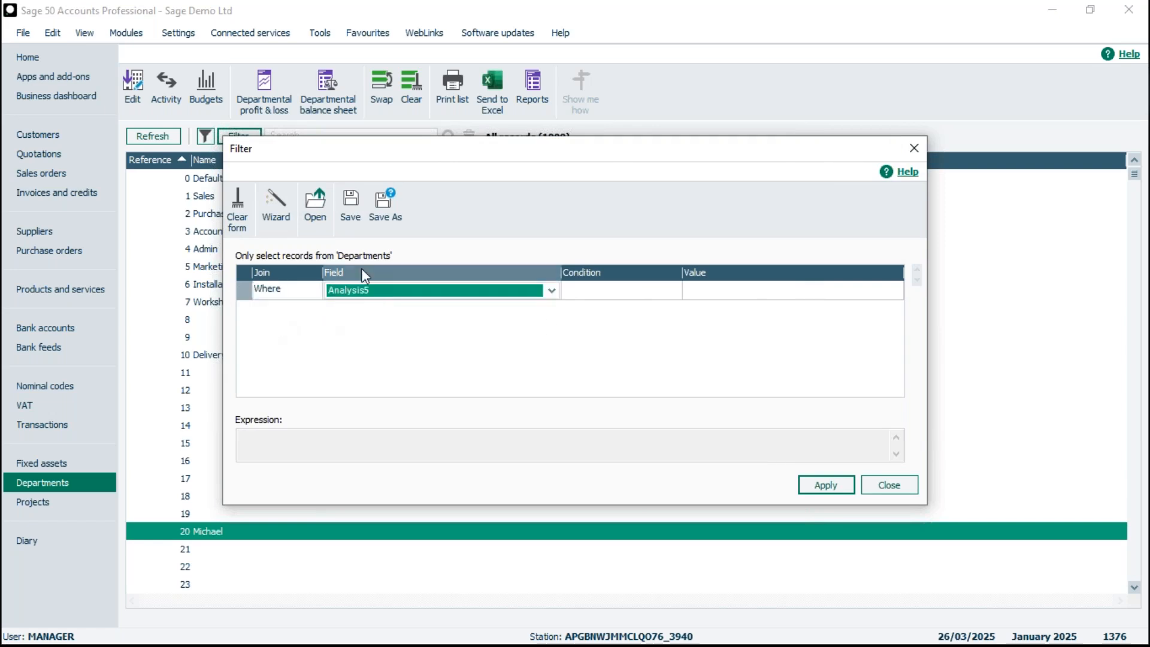
{"action": "key", "text": "Down"}
{"action": "left_click", "coordinate": [551, 290]}
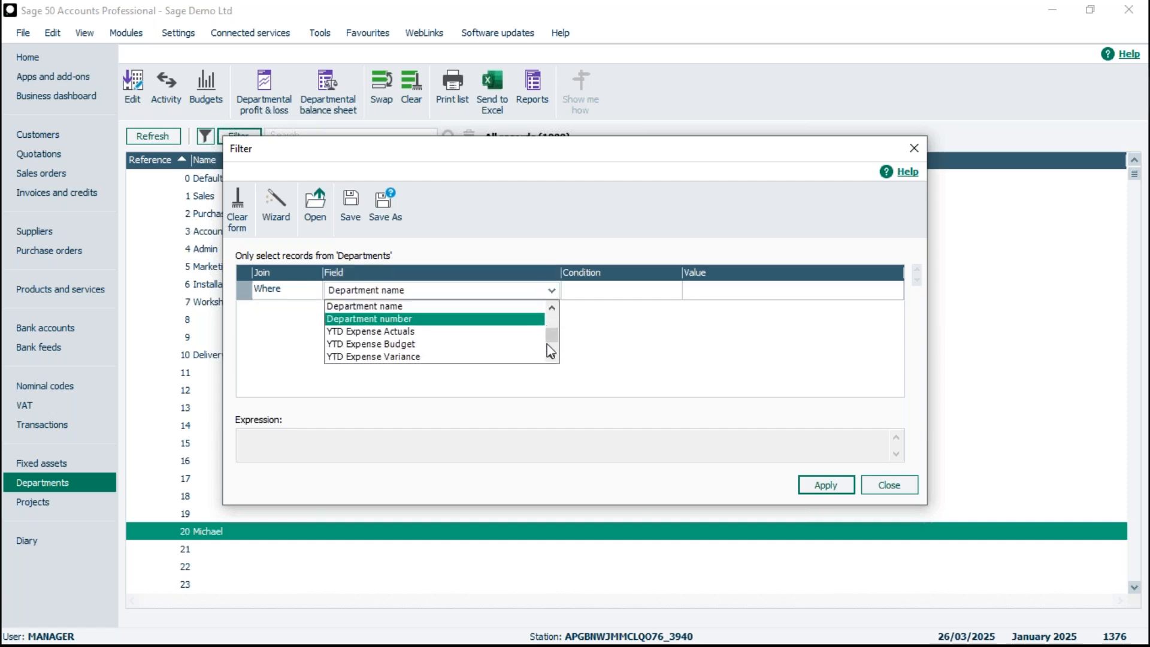
{"action": "left_click", "coordinate": [552, 306]}
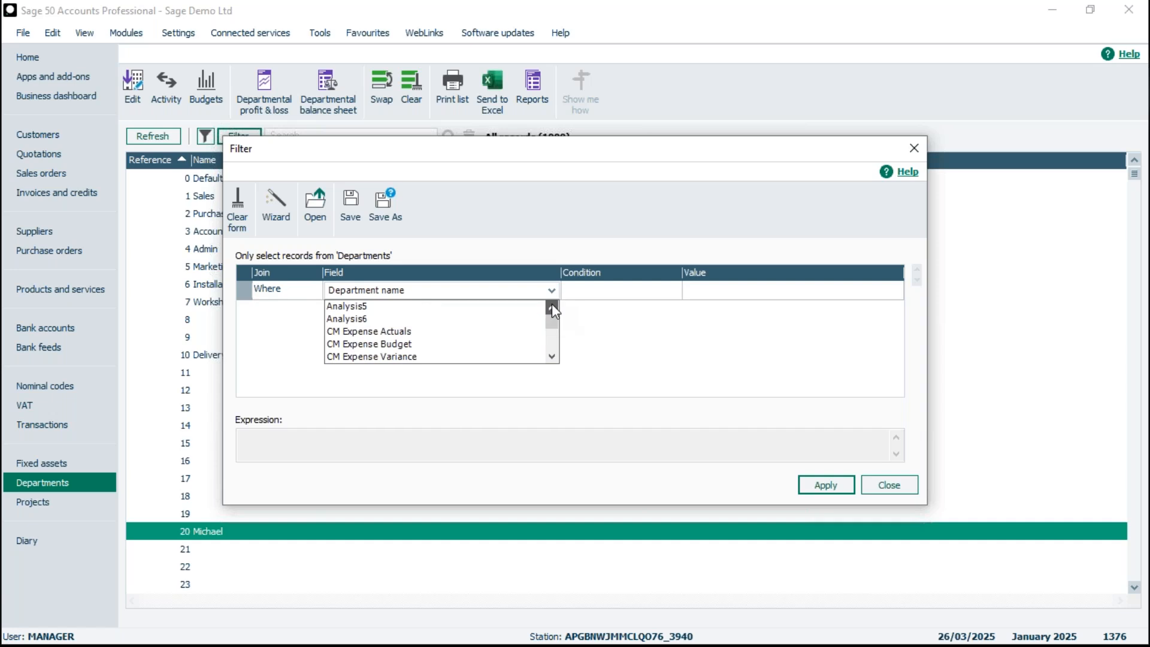
{"action": "left_click", "coordinate": [552, 356]}
{"action": "left_click", "coordinate": [552, 358]}
{"action": "left_click", "coordinate": [552, 358]}
{"action": "left_click", "coordinate": [550, 357]}
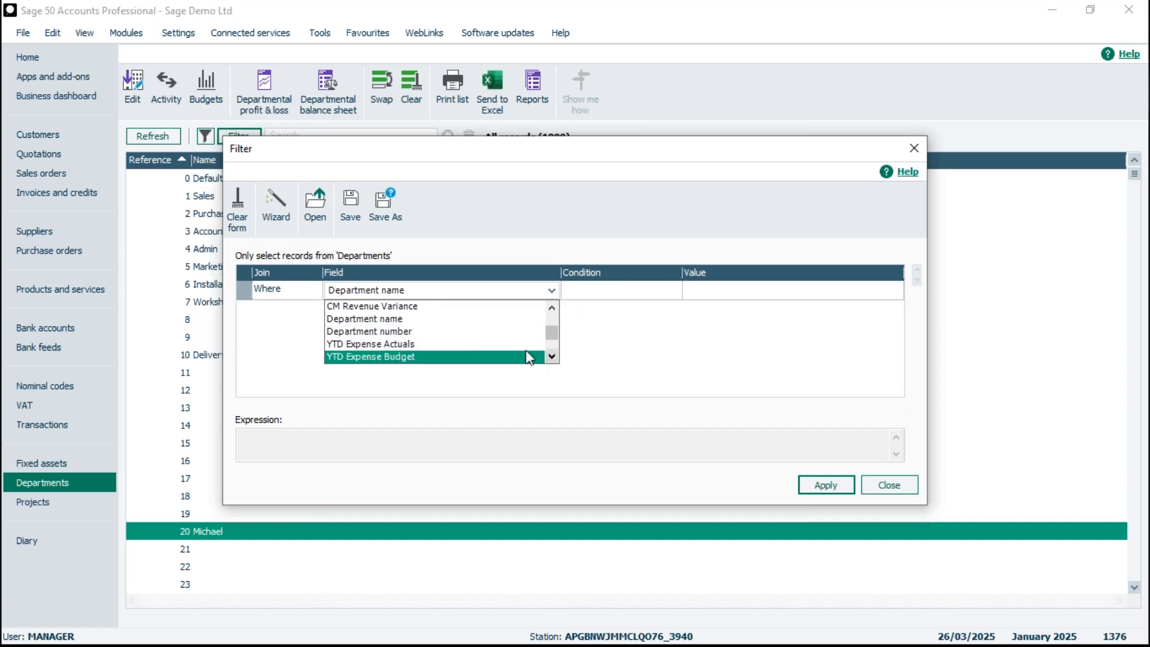
{"action": "left_click", "coordinate": [382, 320]}
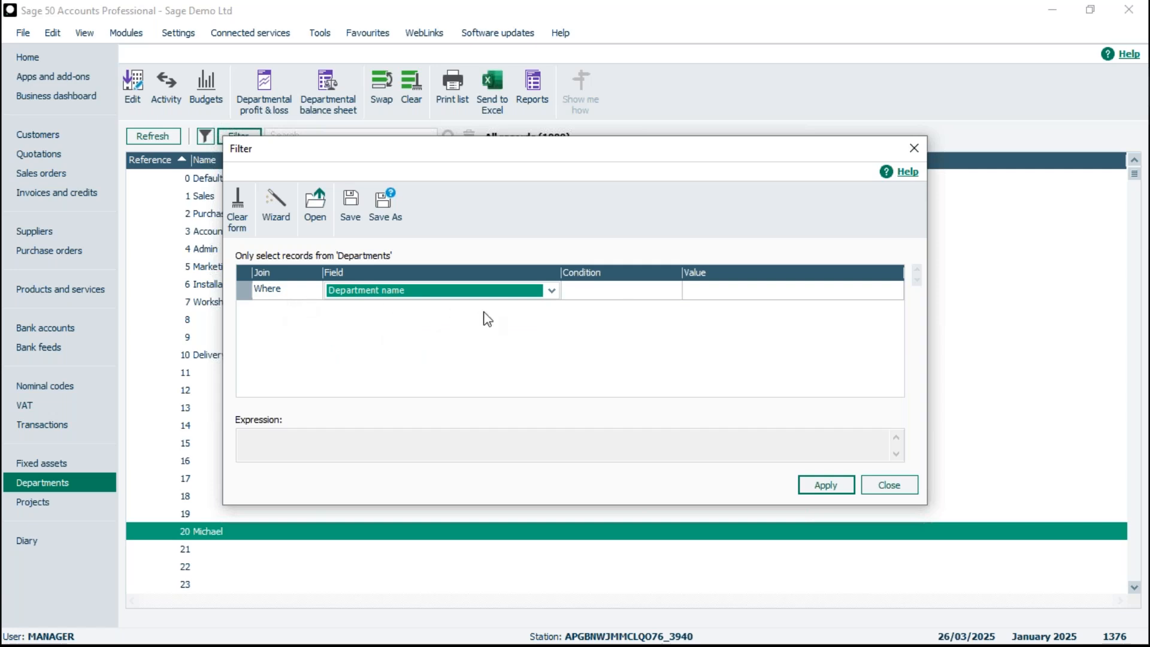
- Set the condition to Is Not Equal To with an empty value, apply the filter and close the dialog
{"action": "left_click", "coordinate": [624, 296]}
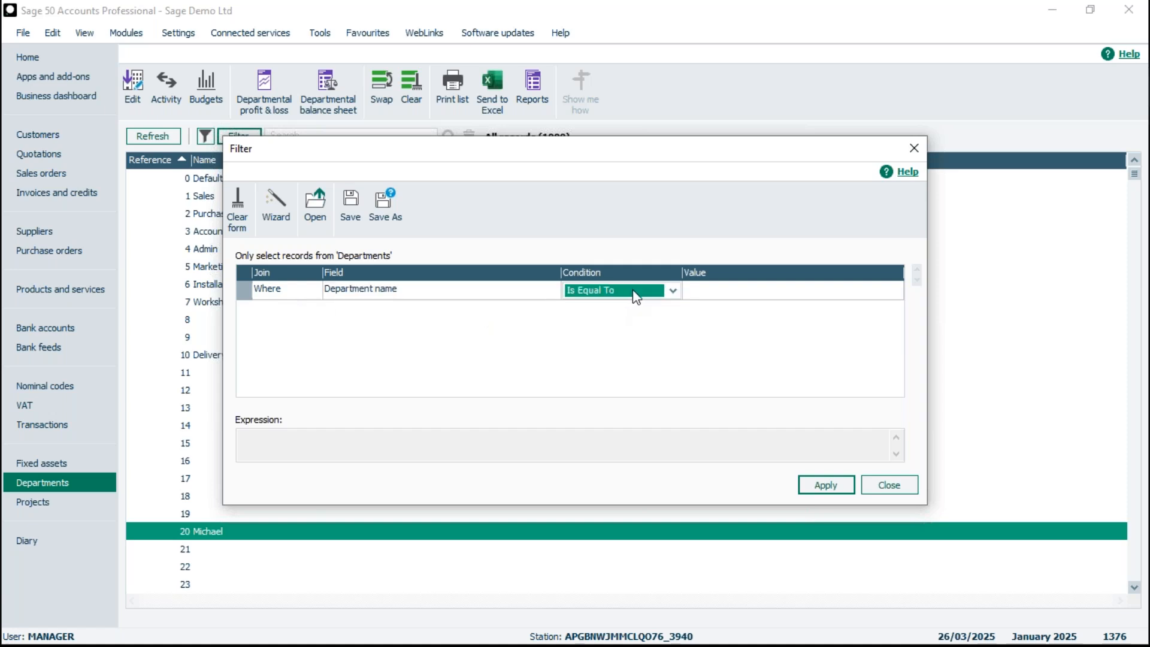
{"action": "left_click", "coordinate": [673, 290]}
{"action": "left_click", "coordinate": [625, 319]}
{"action": "left_click", "coordinate": [732, 298]}
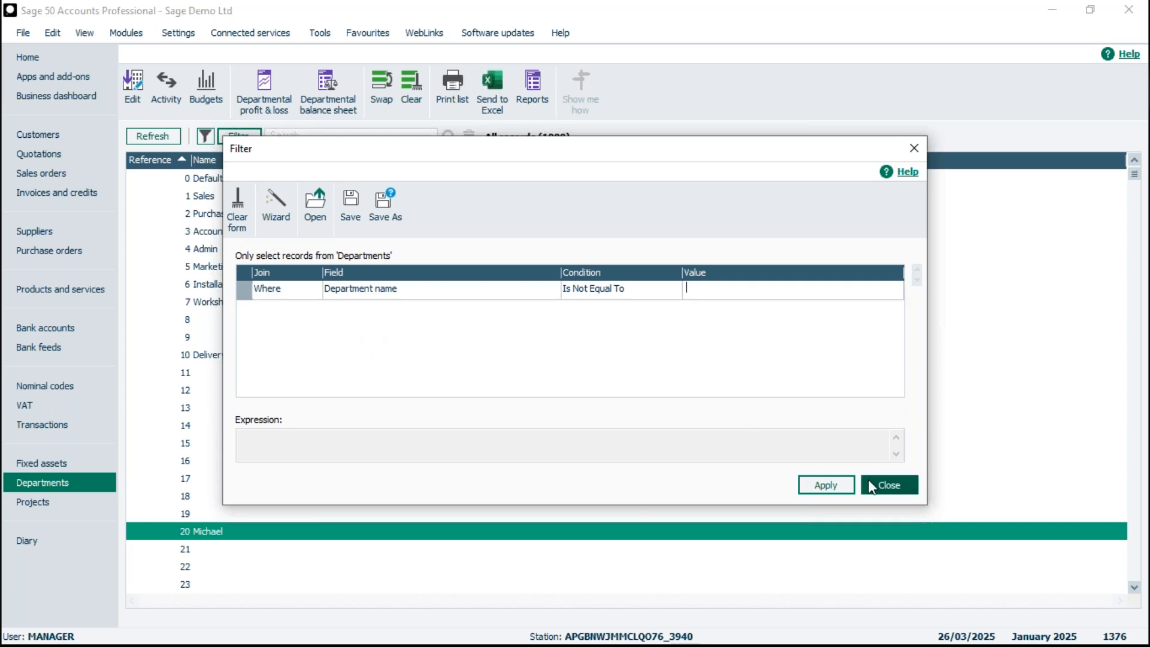
{"action": "left_click", "coordinate": [826, 486]}
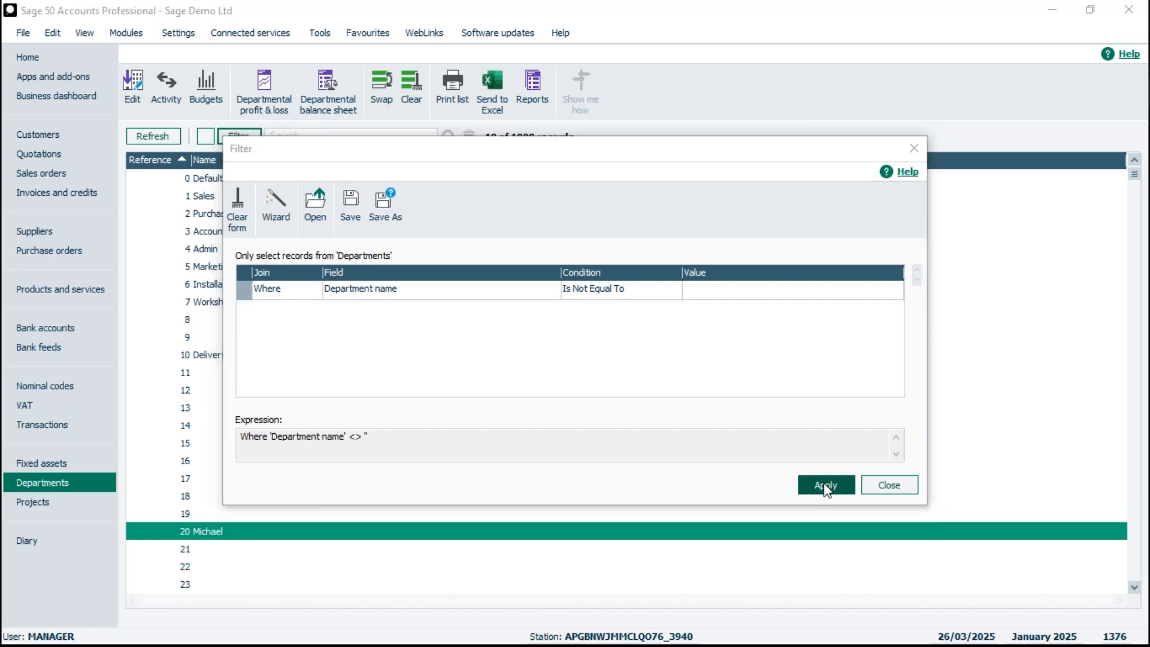
{"action": "left_click", "coordinate": [897, 484]}
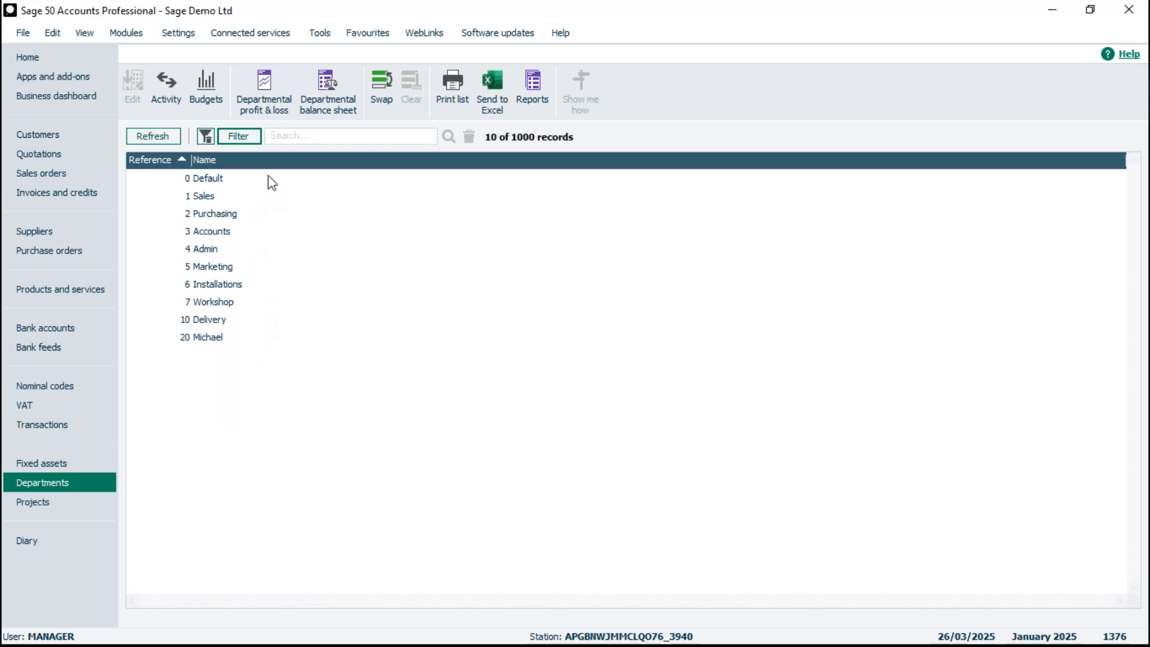
- Reopen and close the filter dialog, then remove the filter and reapply it
{"action": "left_click", "coordinate": [246, 137]}
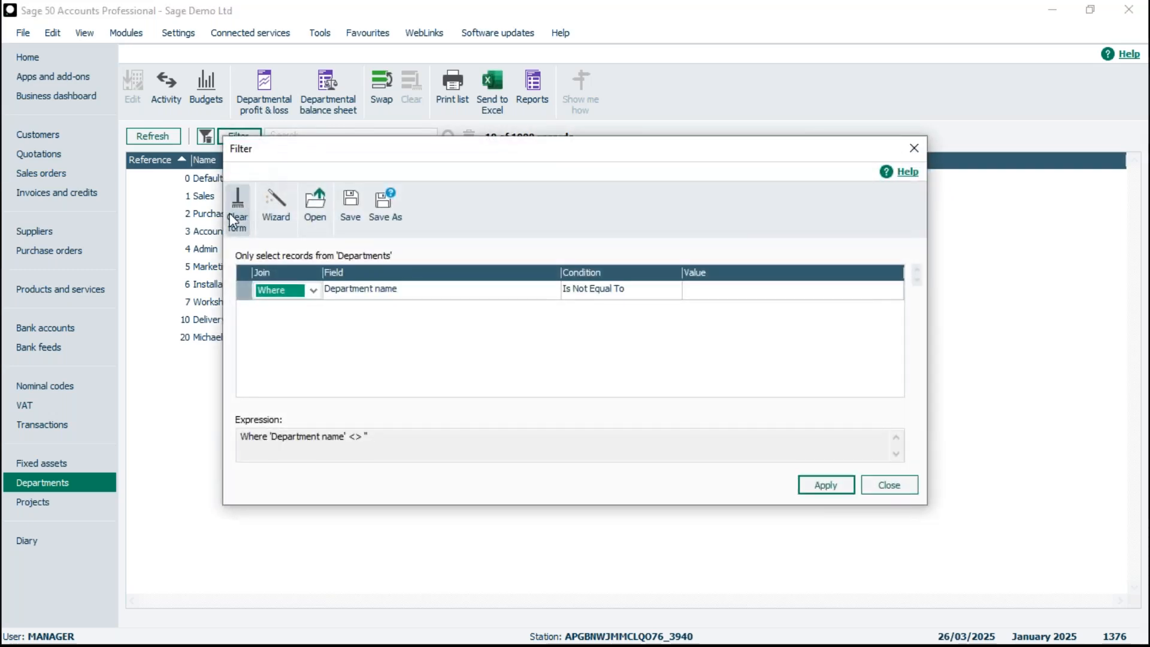
{"action": "left_click", "coordinate": [895, 488]}
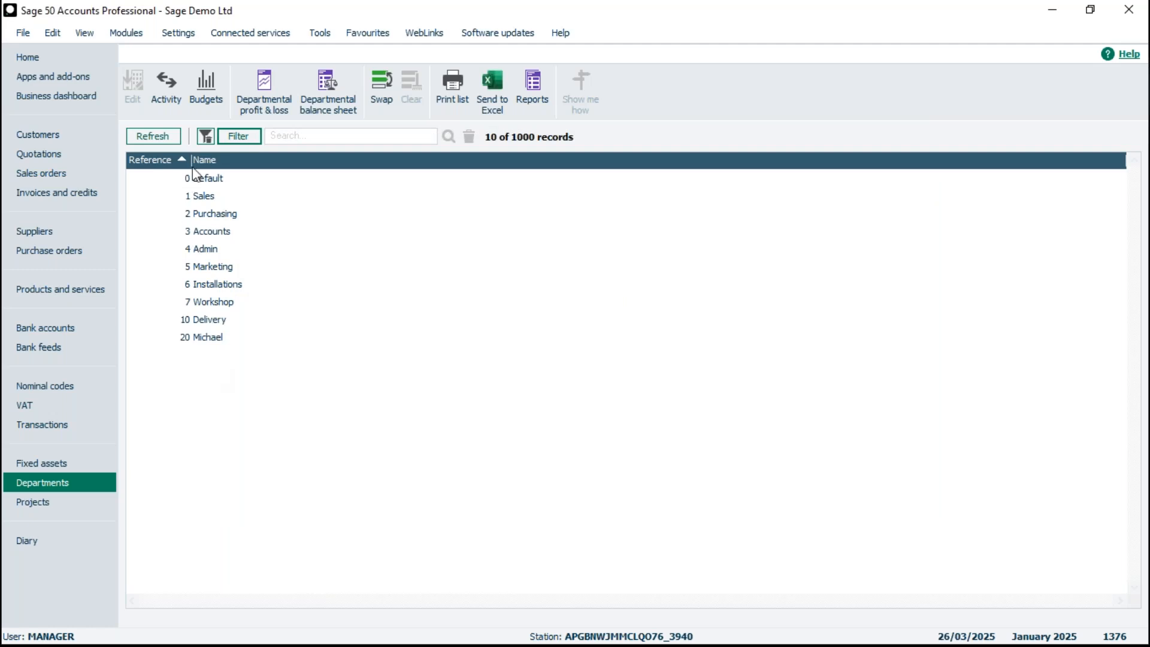
{"action": "left_click", "coordinate": [205, 138]}
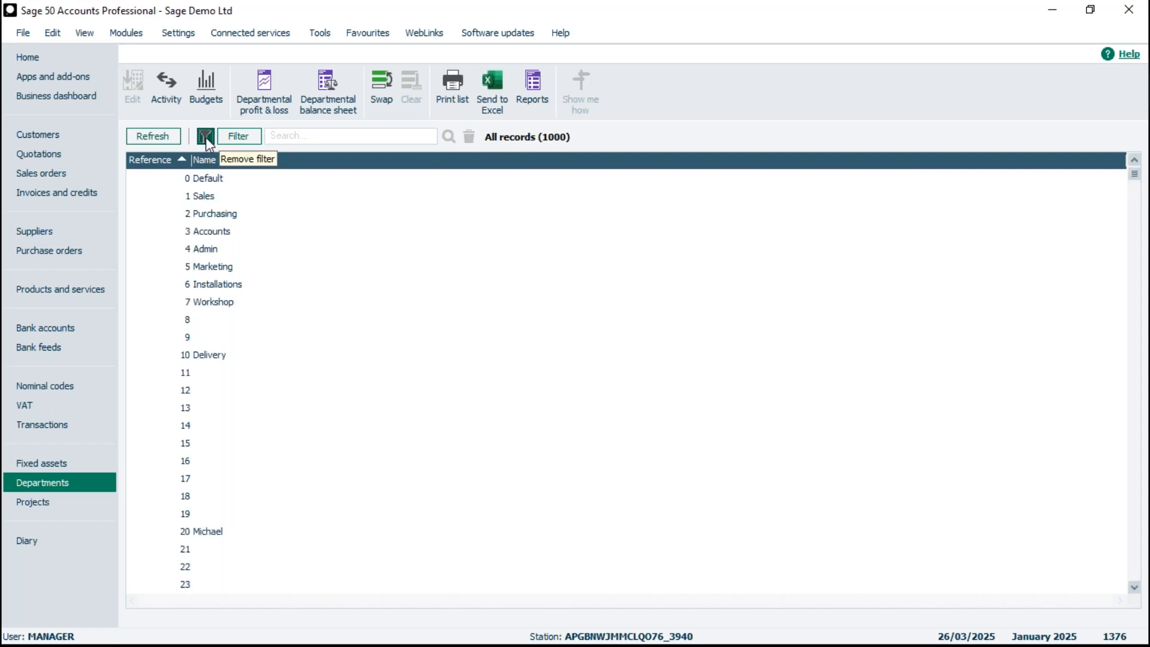
{"action": "left_click", "coordinate": [205, 138]}
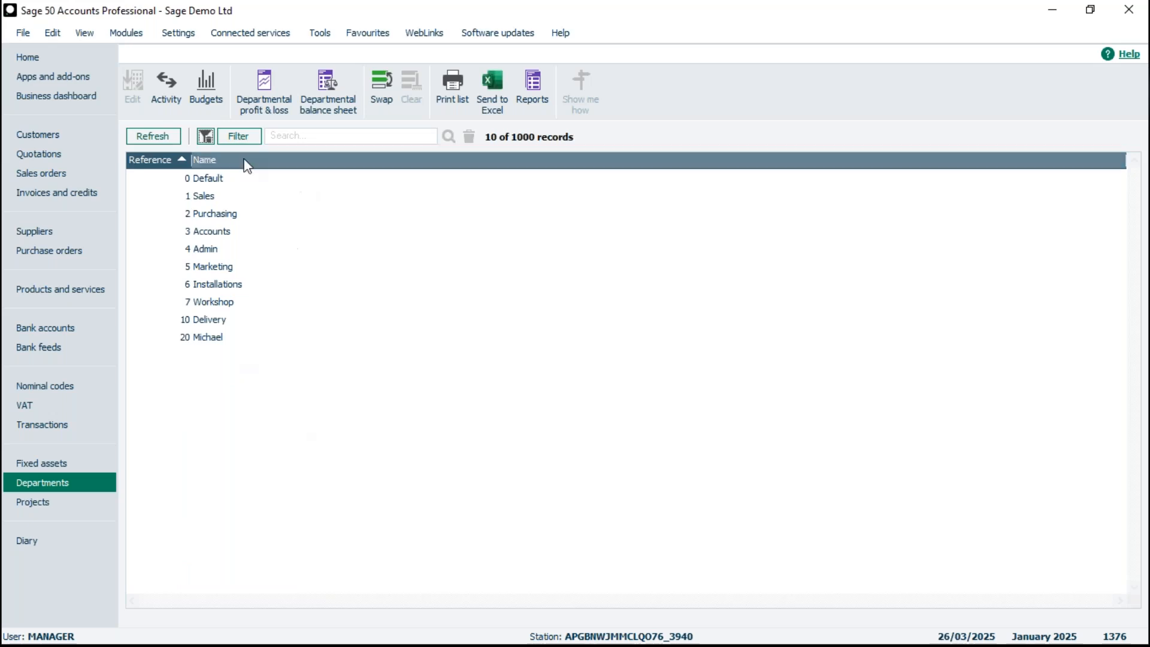
- Start a batch customer invoice and choose A1 Design Services as the account on the first line
{"action": "left_click", "coordinate": [24, 135]}
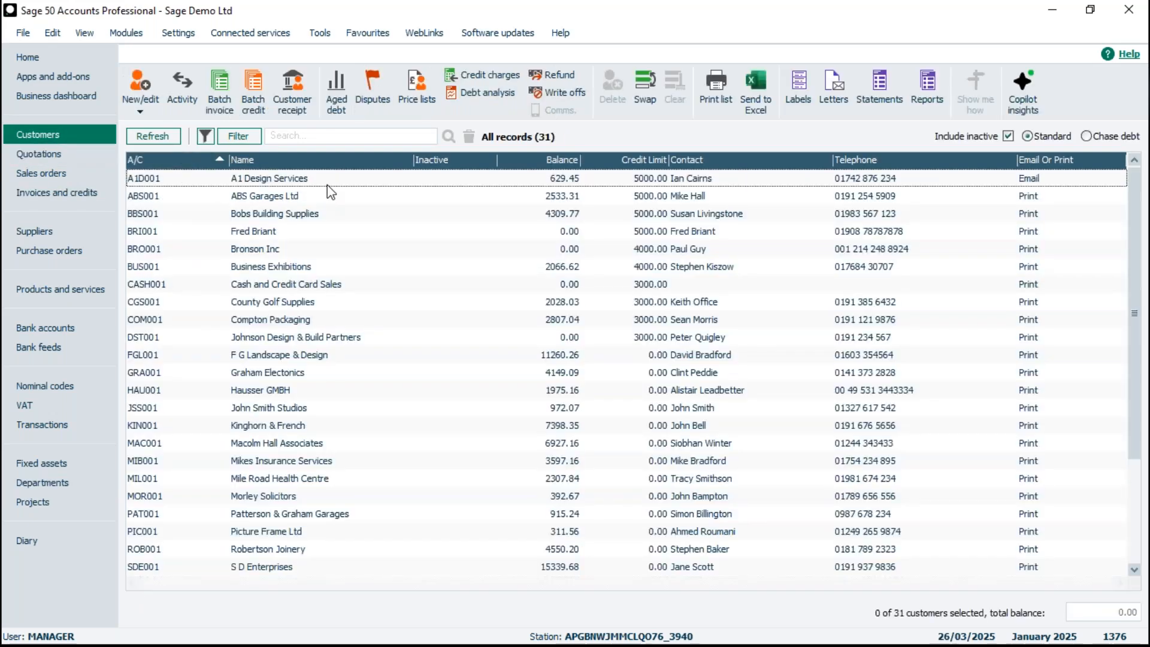
{"action": "left_click", "coordinate": [219, 91]}
{"action": "left_click", "coordinate": [82, 197]}
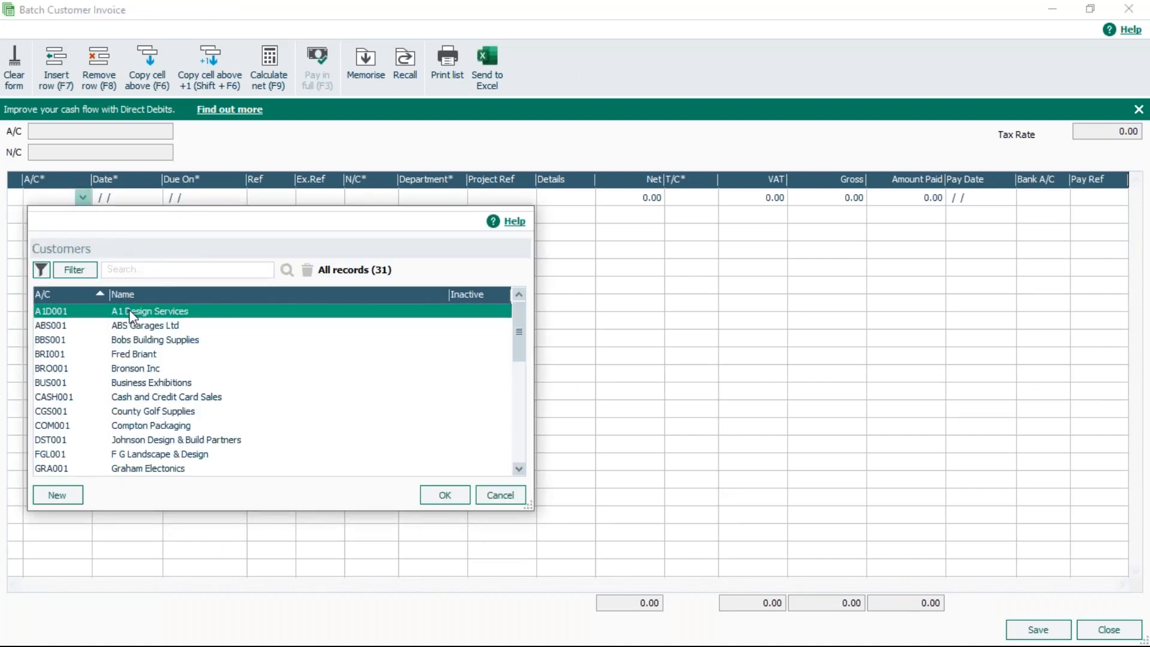
{"action": "double_click", "coordinate": [131, 316]}
- Open the invoice line's department list and toggle its filter off and back on to compare the lists
{"action": "left_click", "coordinate": [462, 202]}
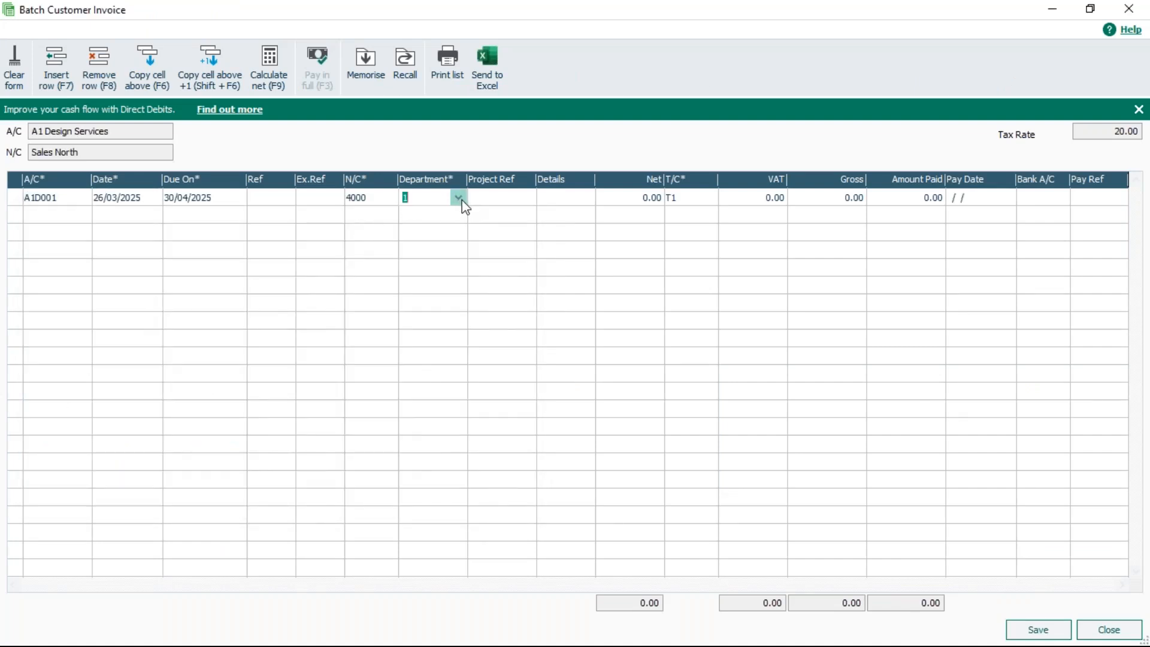
{"action": "left_click", "coordinate": [458, 199]}
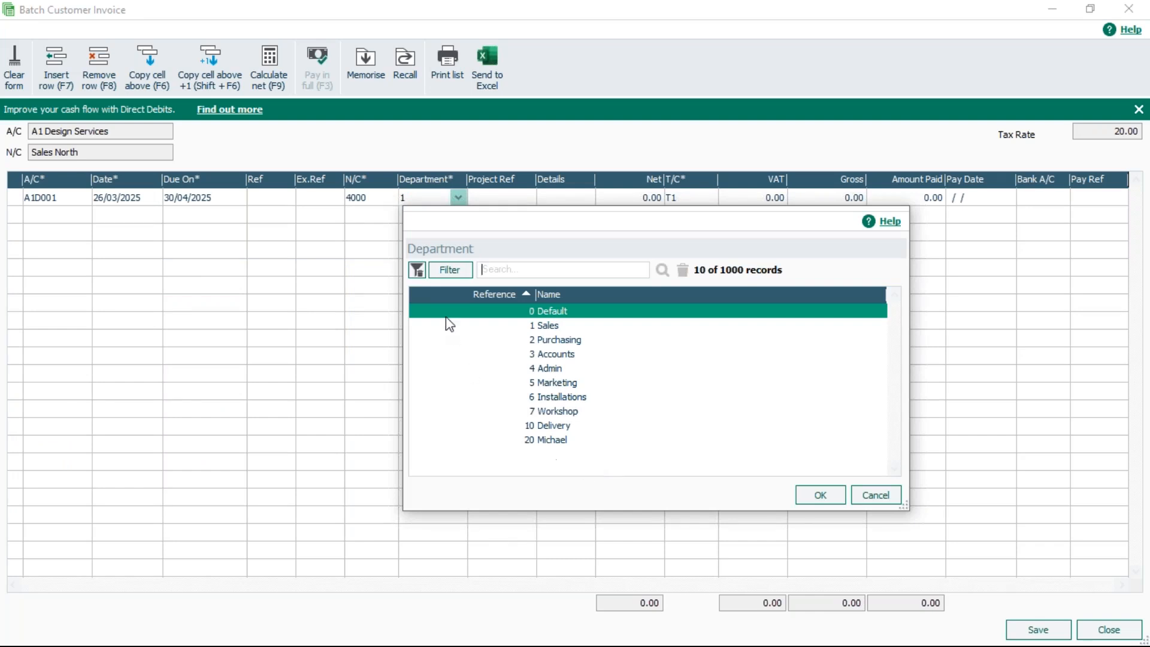
{"action": "left_click", "coordinate": [418, 271]}
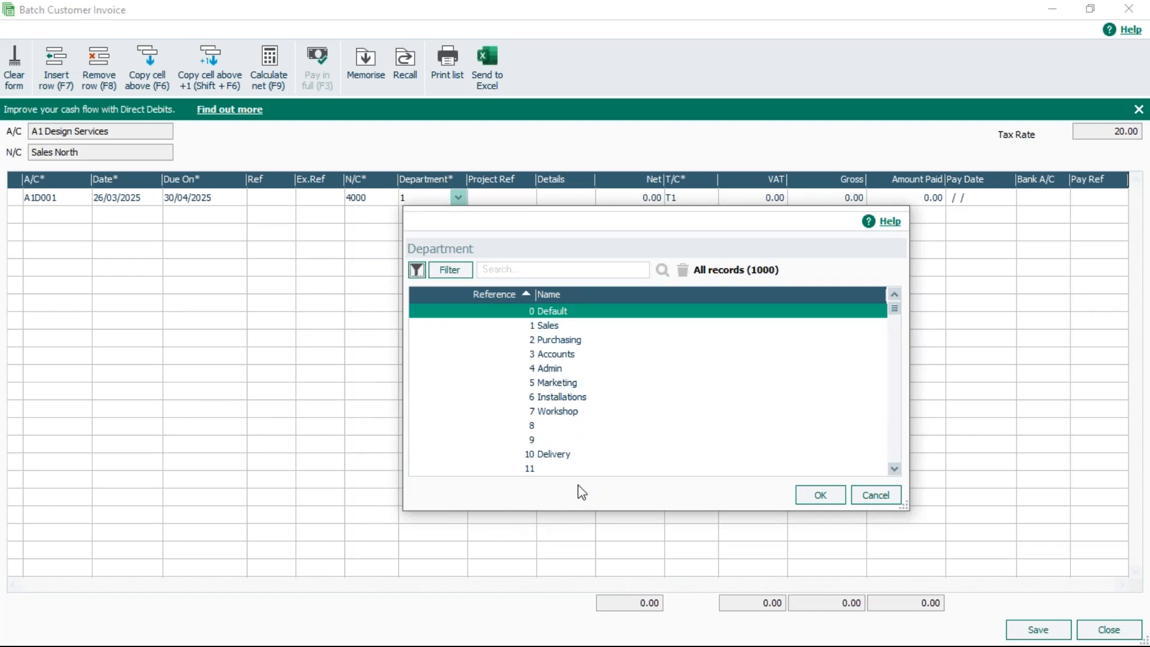
{"action": "left_click", "coordinate": [418, 271]}
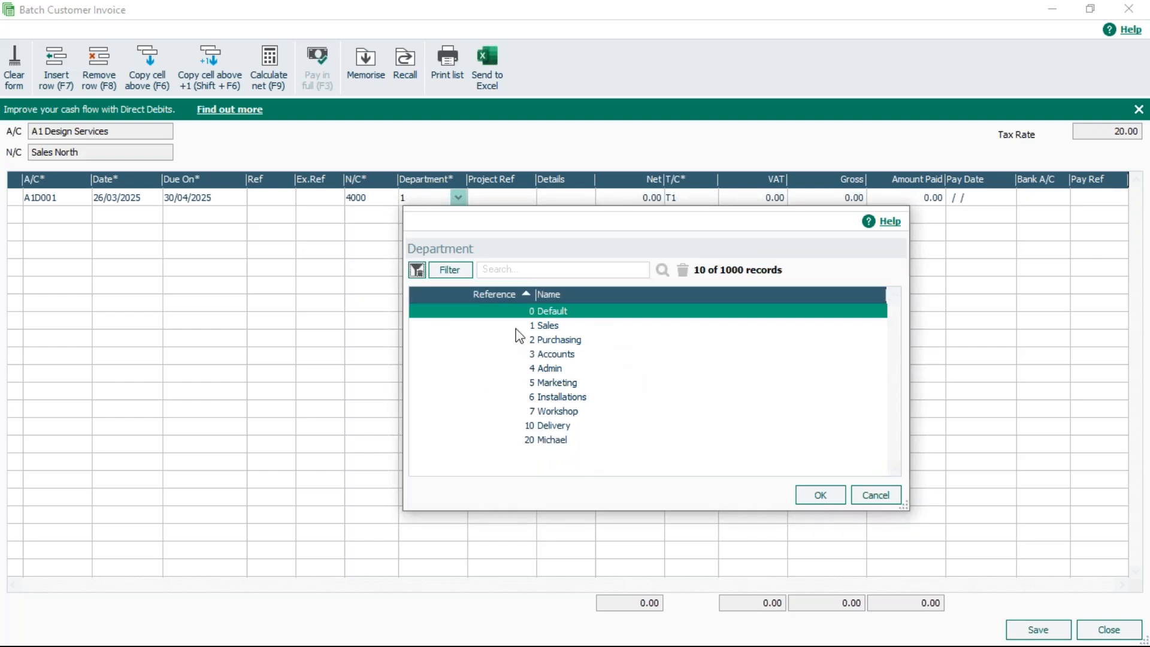
- Cancel the department list, clear the invoice form and close the batch invoice window
{"action": "left_click", "coordinate": [876, 495]}
{"action": "left_click", "coordinate": [14, 67]}
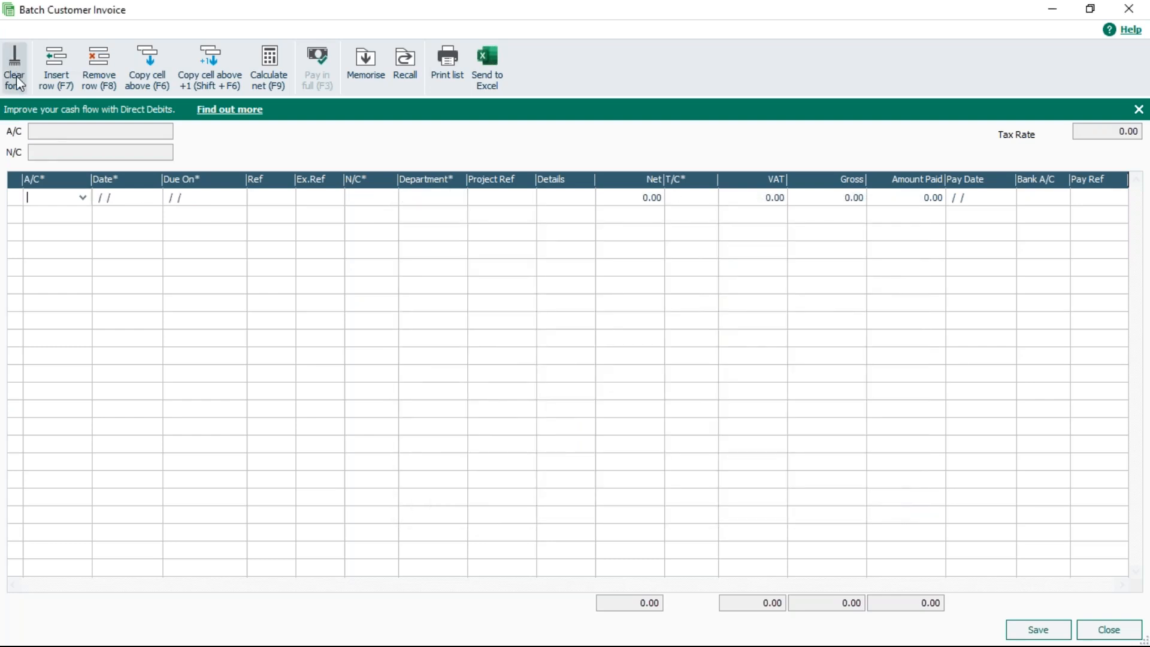
{"action": "left_click", "coordinate": [1103, 630]}
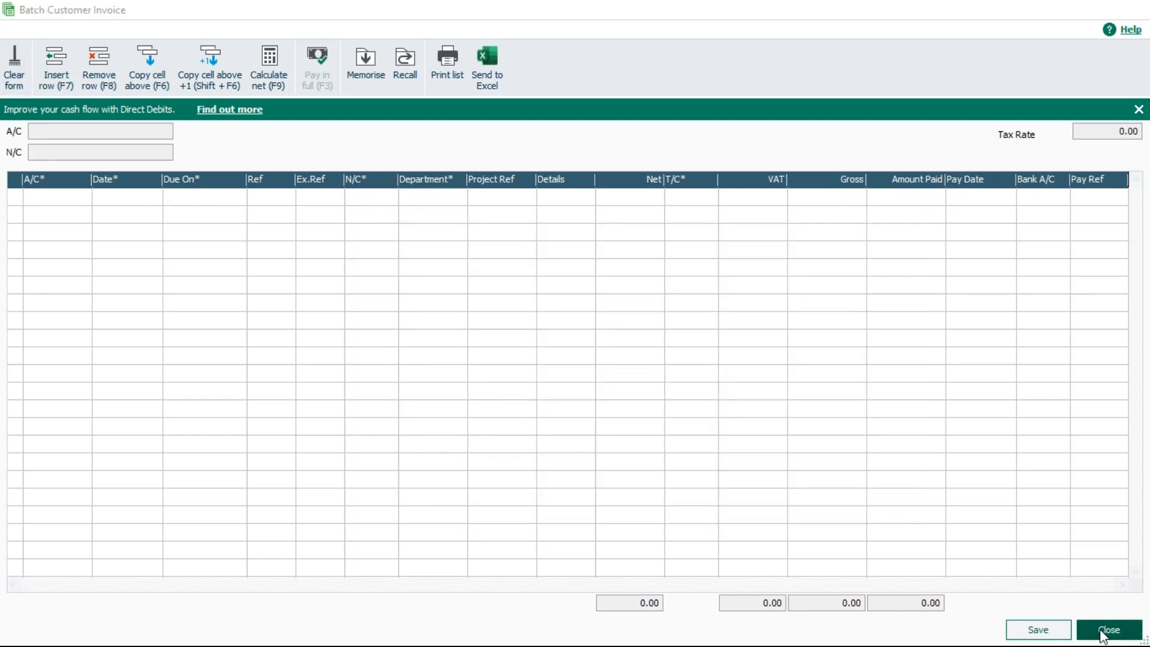
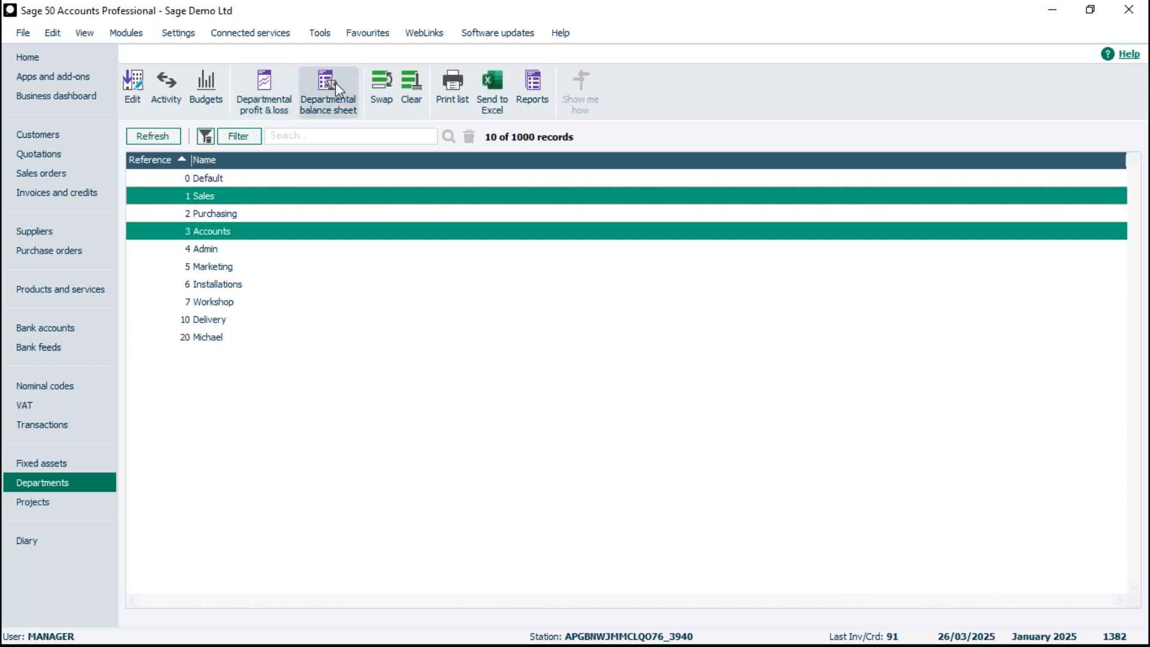
- Open the department reports and browse the Department details, Advanced budgets and Report finder categories
{"action": "left_click", "coordinate": [541, 84]}
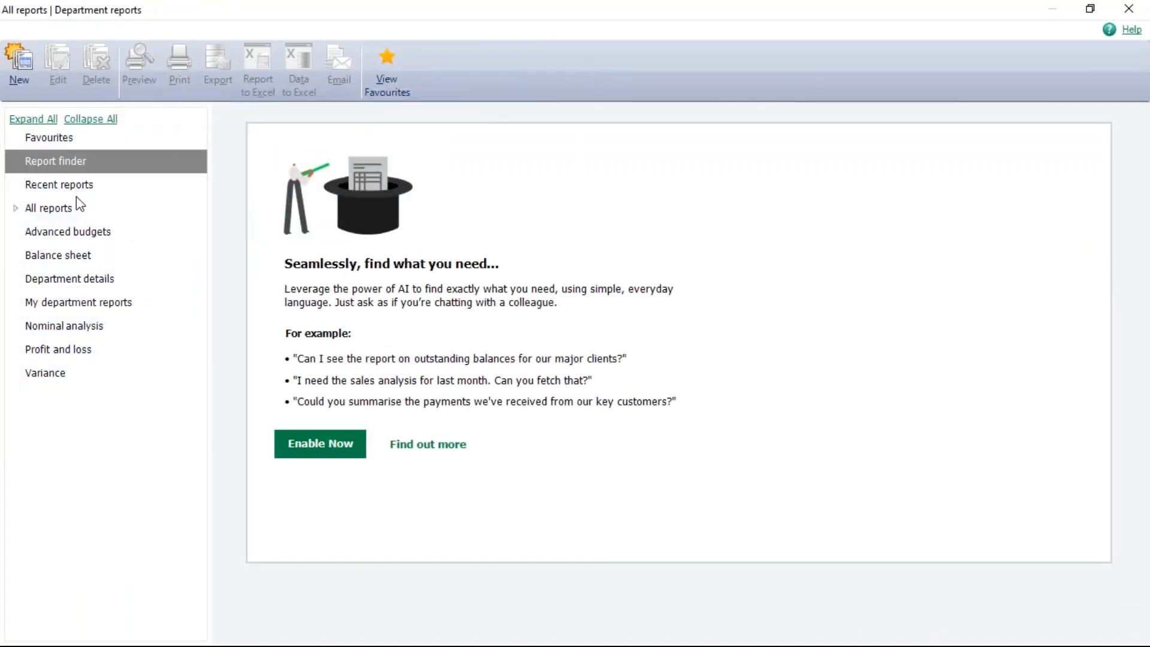
{"action": "left_click", "coordinate": [54, 278]}
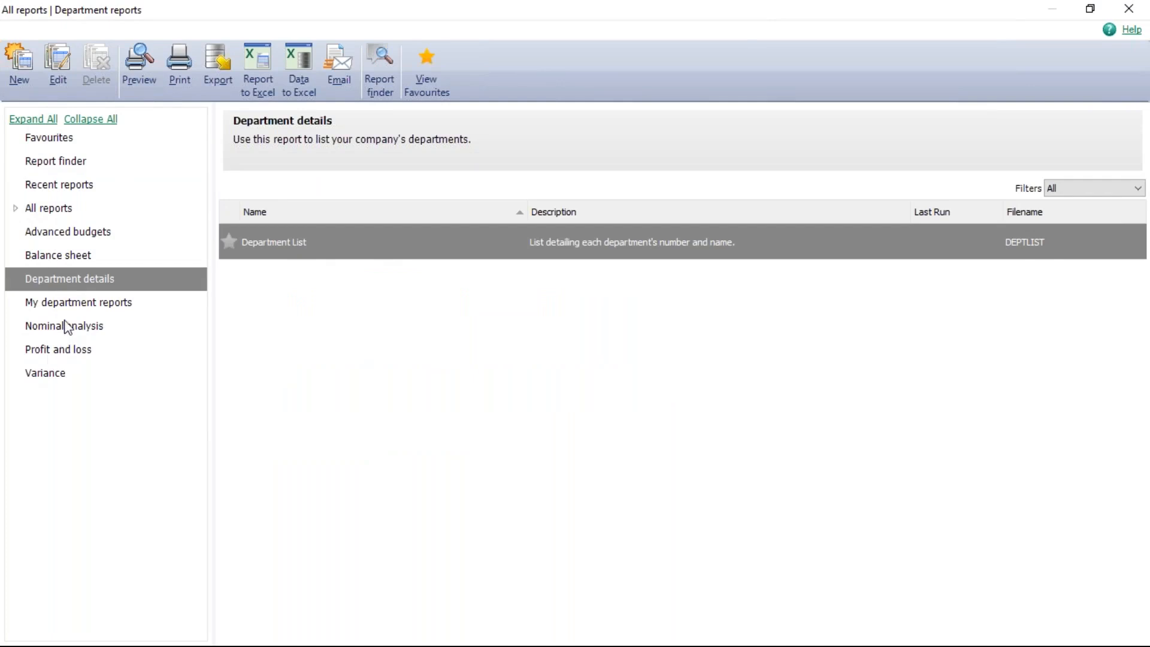
{"action": "left_click", "coordinate": [53, 236]}
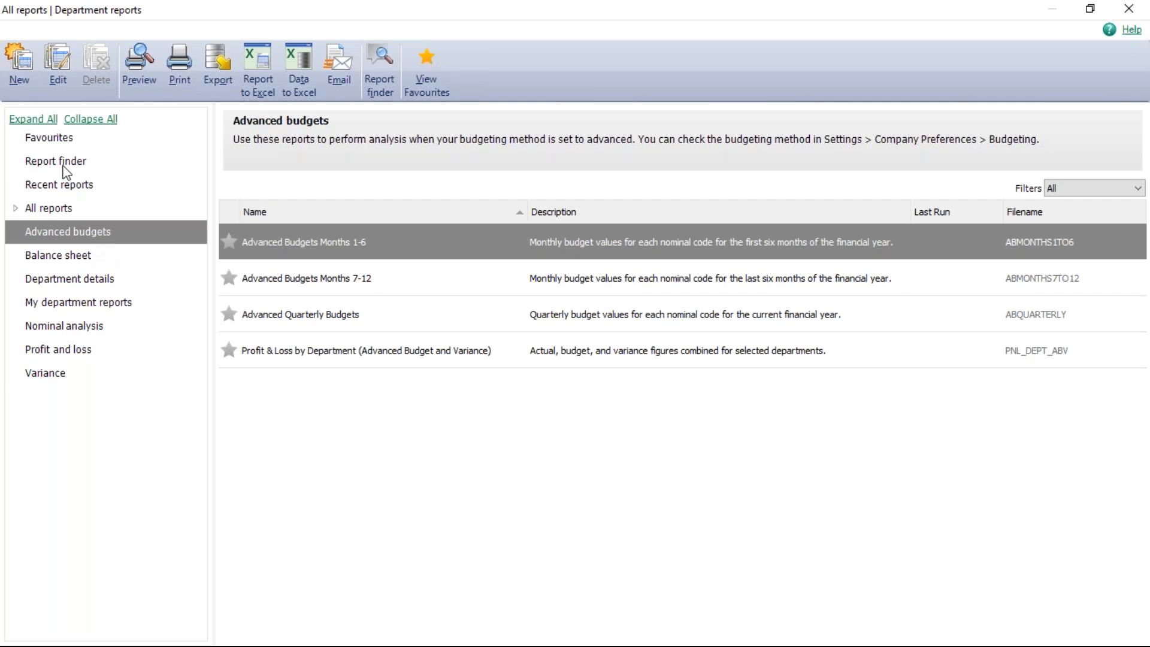
{"action": "left_click", "coordinate": [42, 166]}
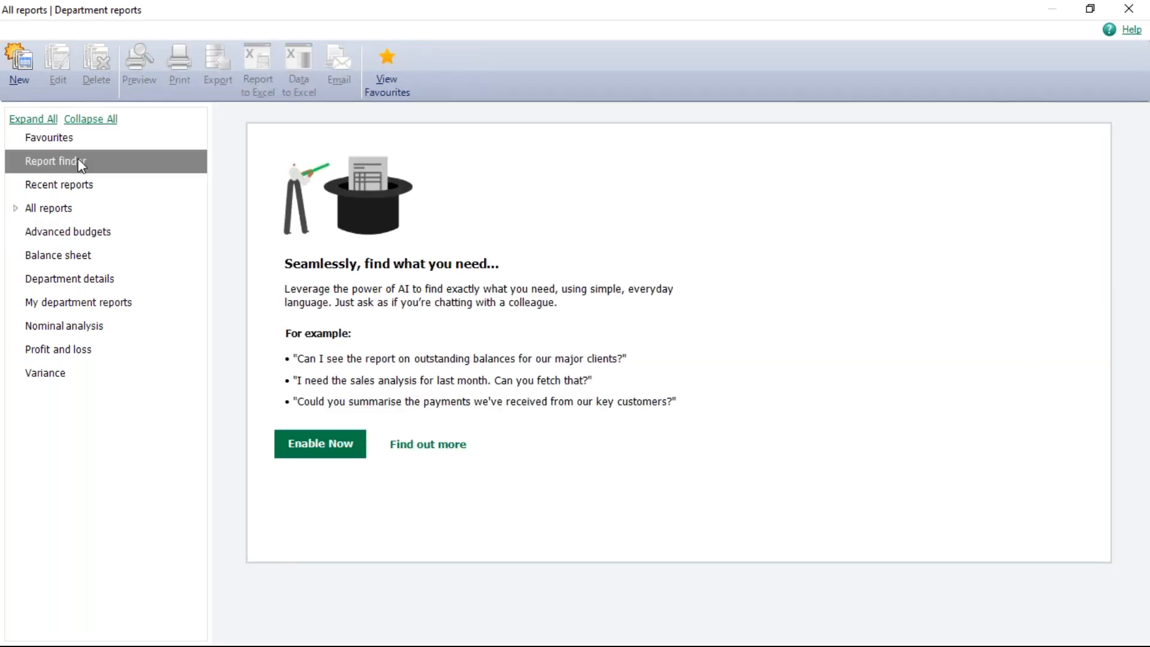
{"action": "left_click", "coordinate": [330, 449]}
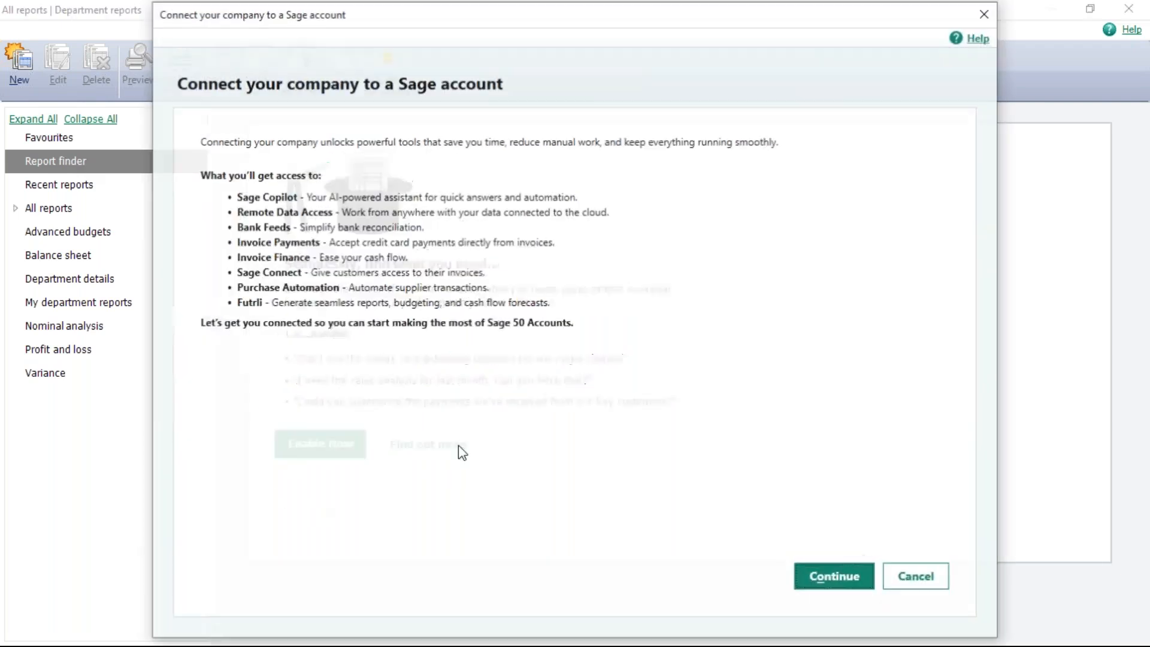
{"action": "left_click", "coordinate": [918, 578]}
{"action": "left_click", "coordinate": [657, 369]}
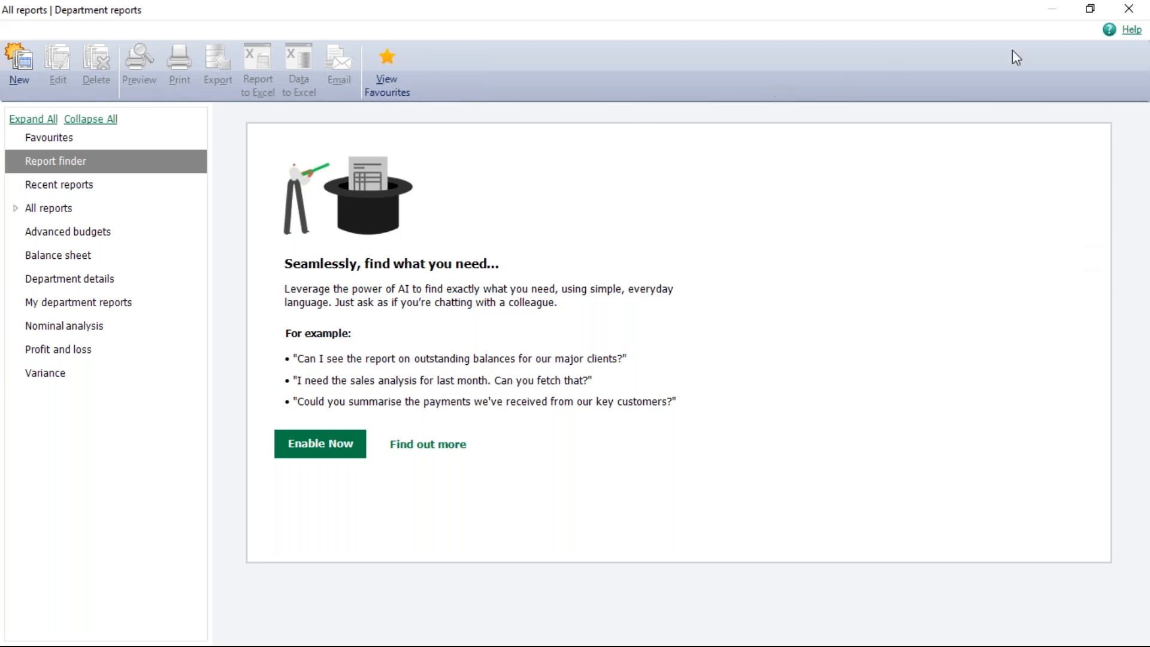
- Close the department reports, switch to Customers and browse the Aged debtors customer reports
{"action": "left_click", "coordinate": [1137, 14]}
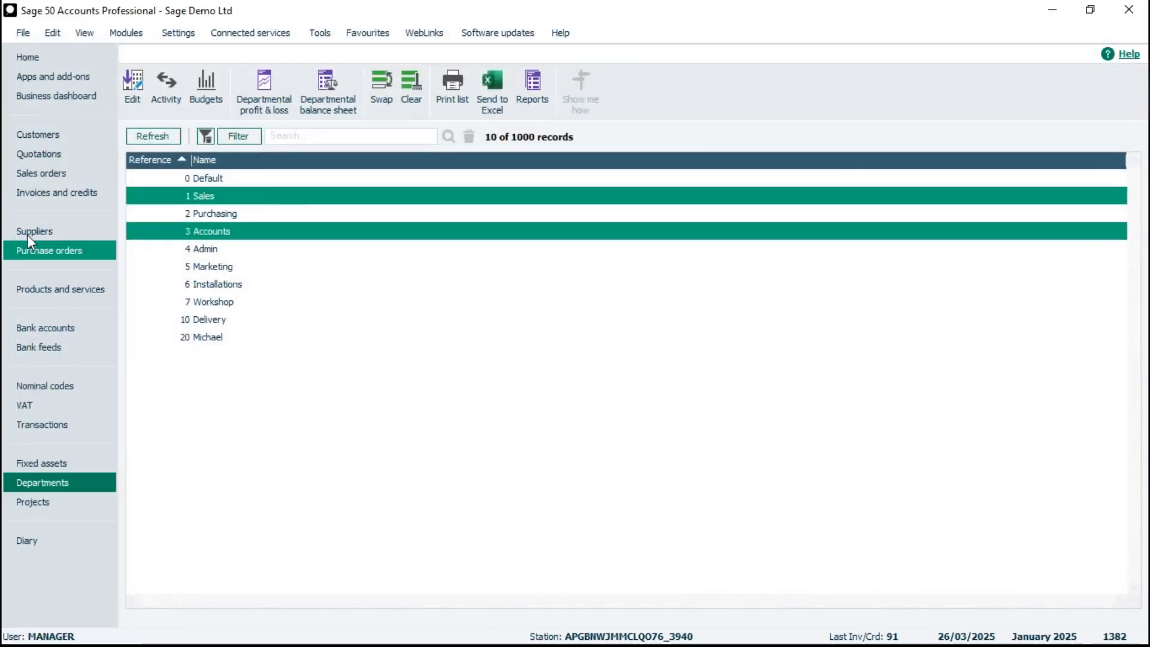
{"action": "left_click", "coordinate": [56, 136]}
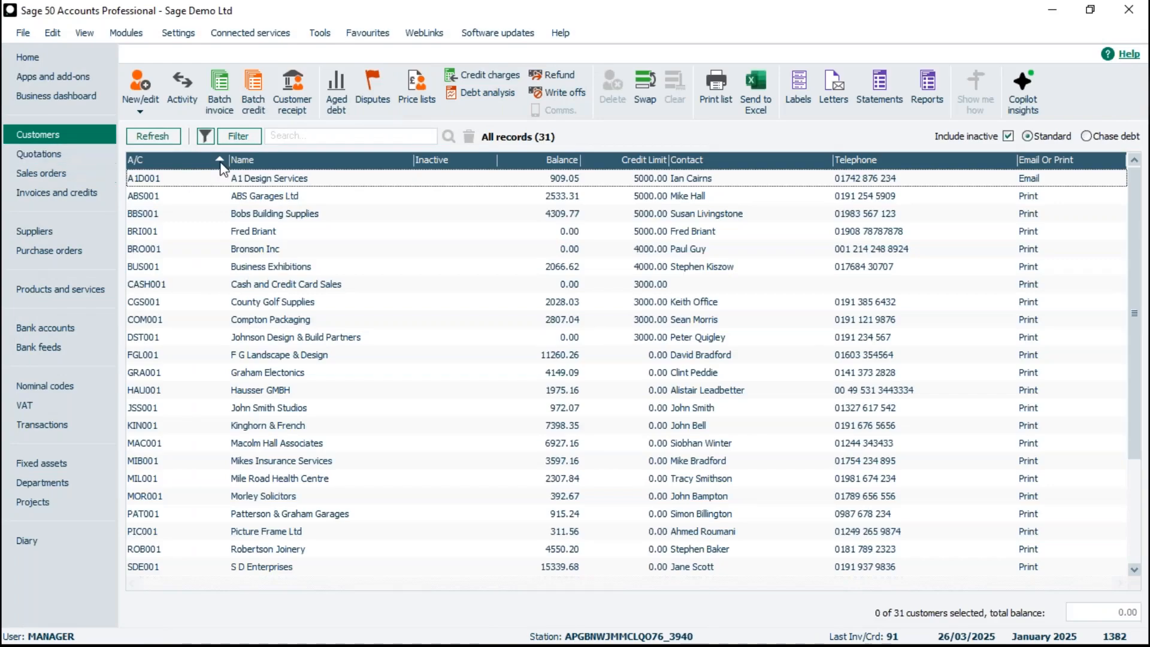
{"action": "left_click", "coordinate": [927, 78]}
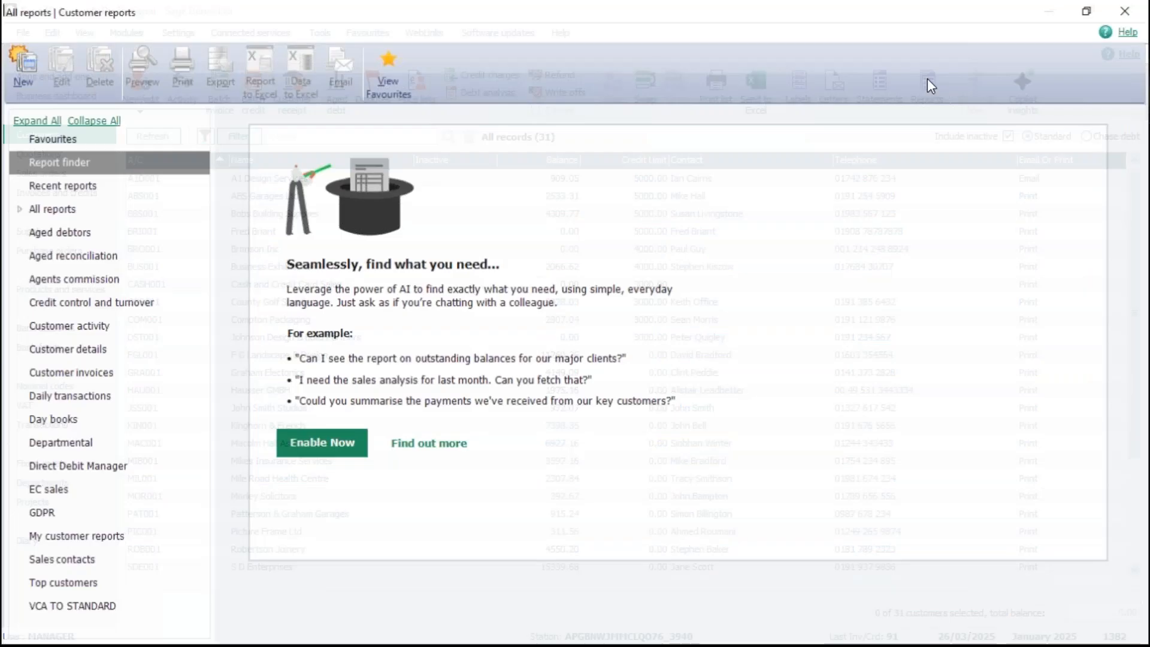
{"action": "left_click", "coordinate": [53, 239]}
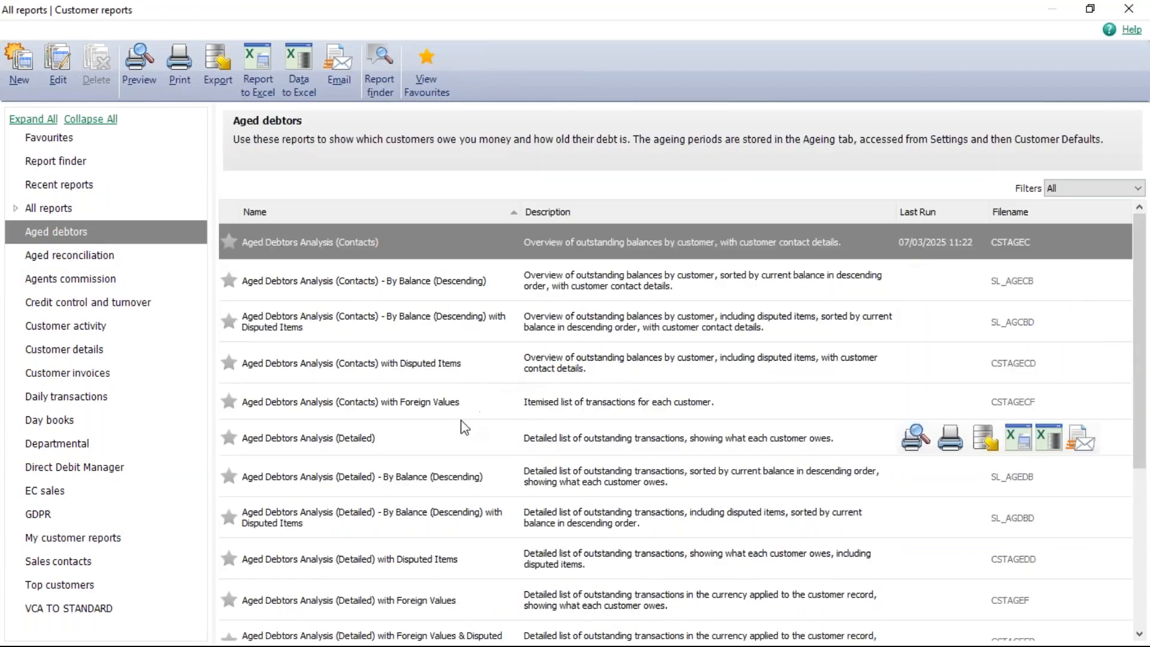
{"action": "scroll", "coordinate": [463, 427], "scroll_direction": "down", "scroll_amount": 3}
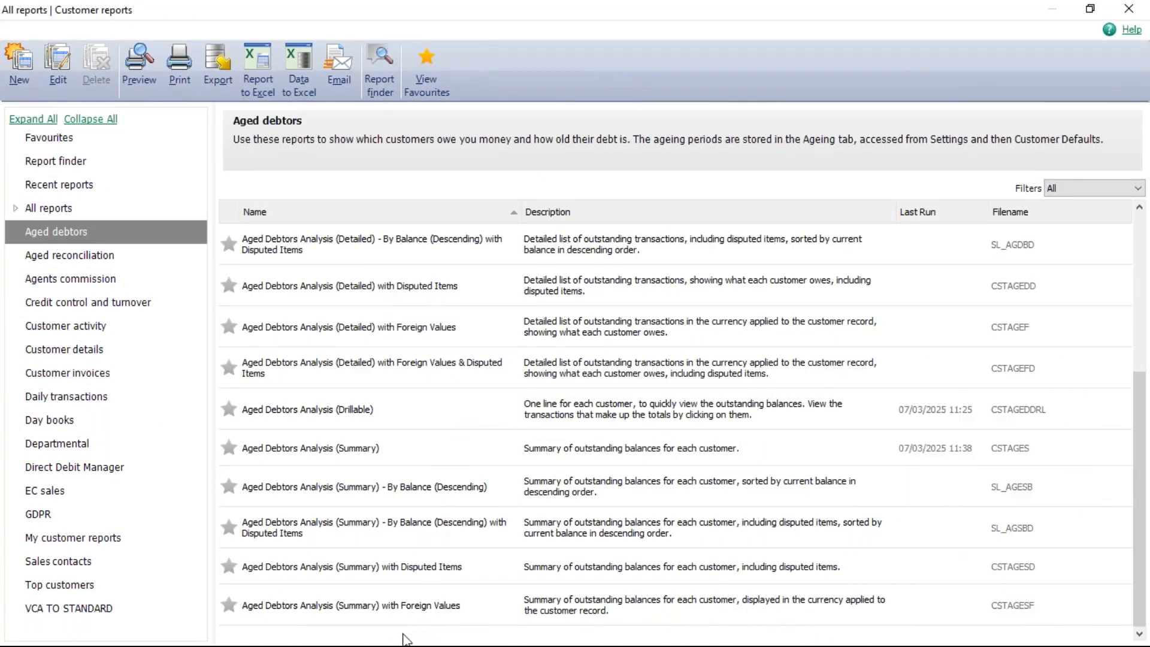
{"action": "scroll", "coordinate": [407, 521], "scroll_direction": "up", "scroll_amount": 3}
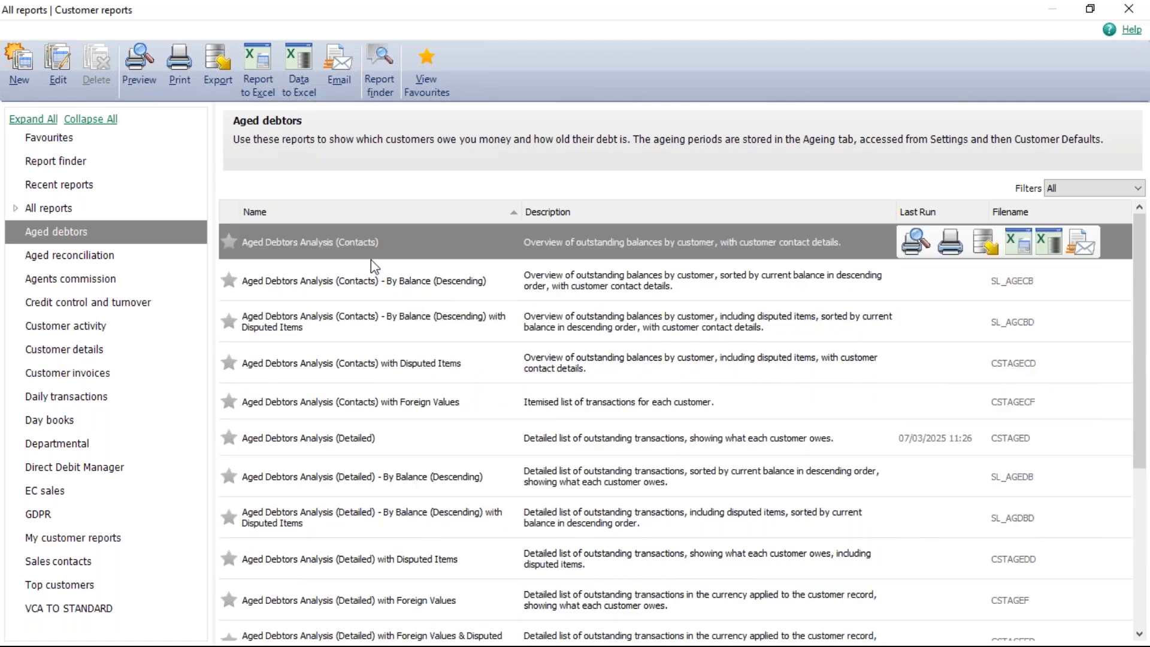
- Preview the Aged Debtors Analysis (Detailed) criteria, cancel them and close the customer reports window
{"action": "left_click", "coordinate": [301, 436]}
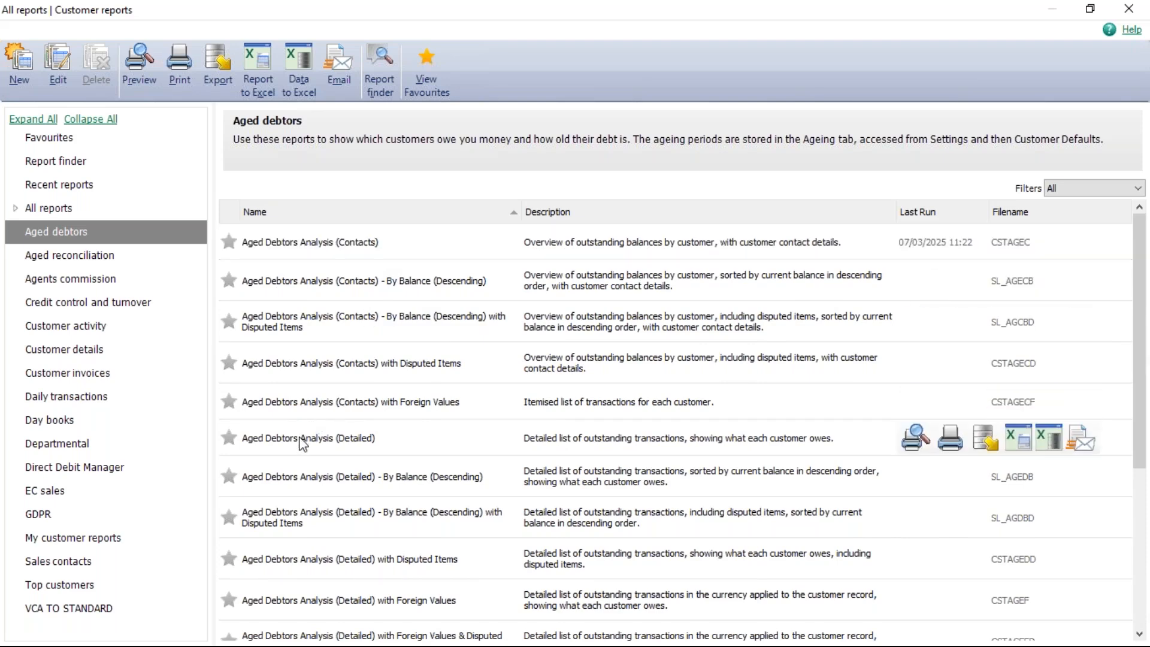
{"action": "left_click", "coordinate": [913, 442]}
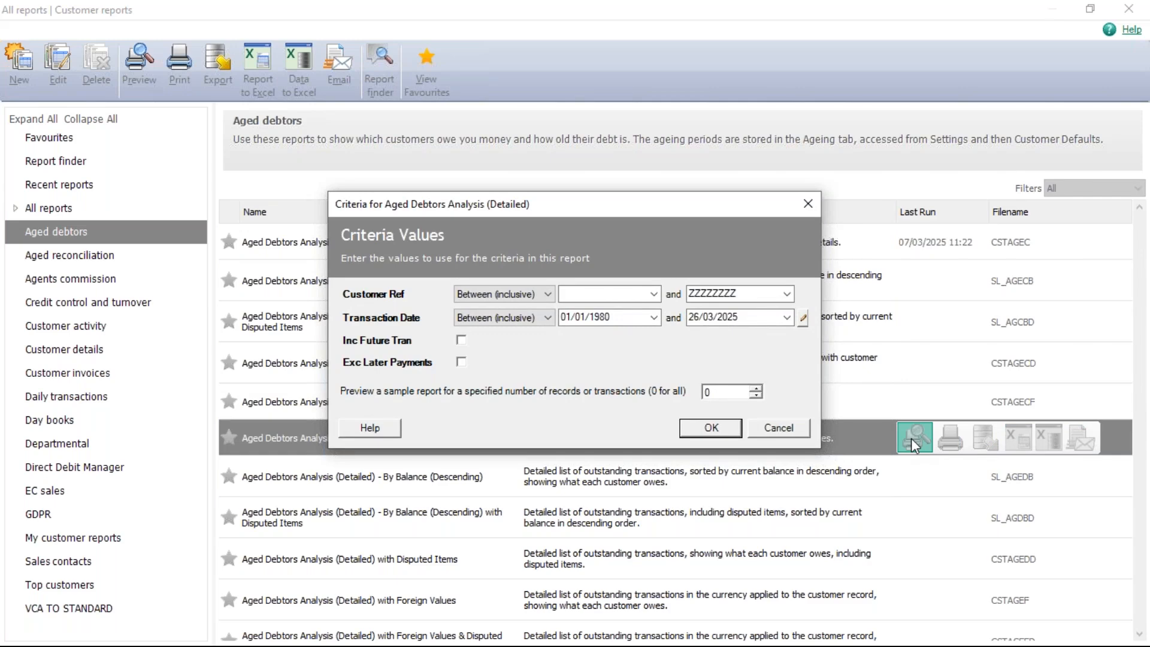
{"action": "left_click", "coordinate": [778, 428]}
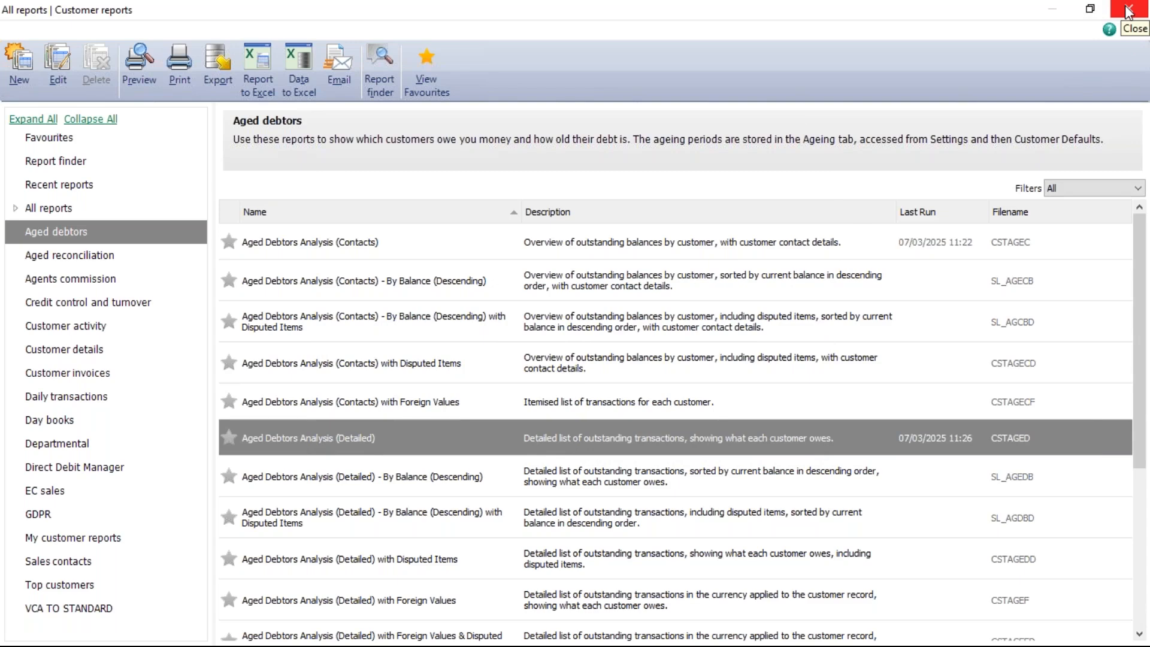
{"action": "left_click", "coordinate": [1126, 11]}
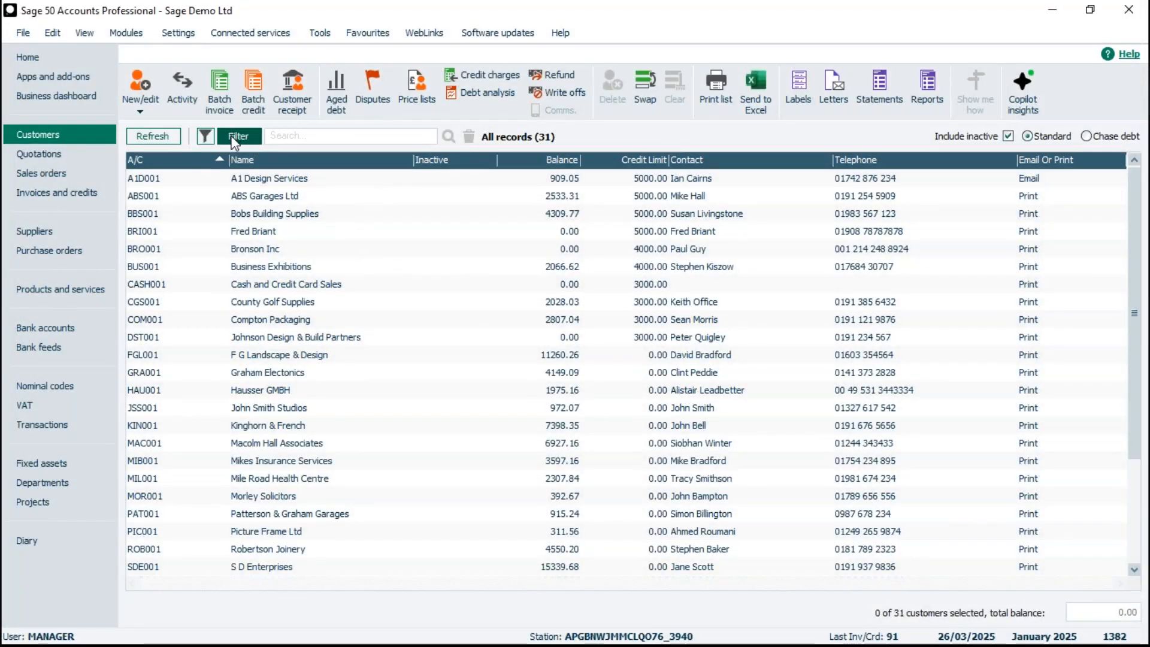
- Open the customer list filter and add a Where condition row on the Department Code field
{"action": "left_click", "coordinate": [238, 136]}
{"action": "left_click", "coordinate": [314, 290]}
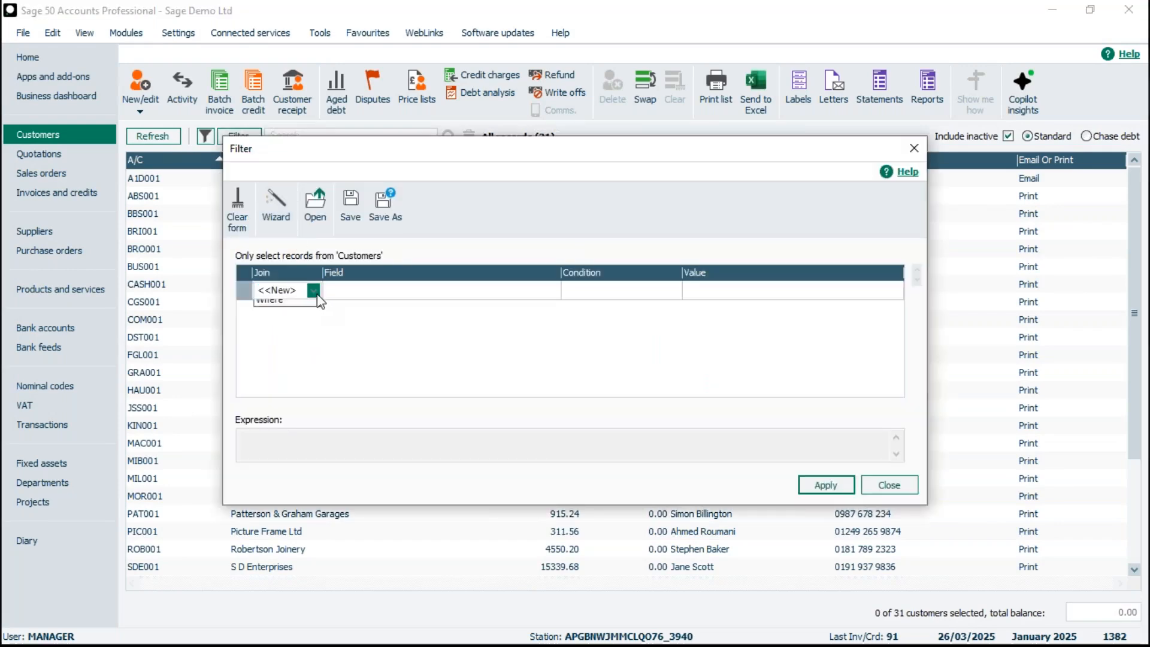
{"action": "left_click", "coordinate": [291, 326]}
{"action": "left_click", "coordinate": [364, 298]}
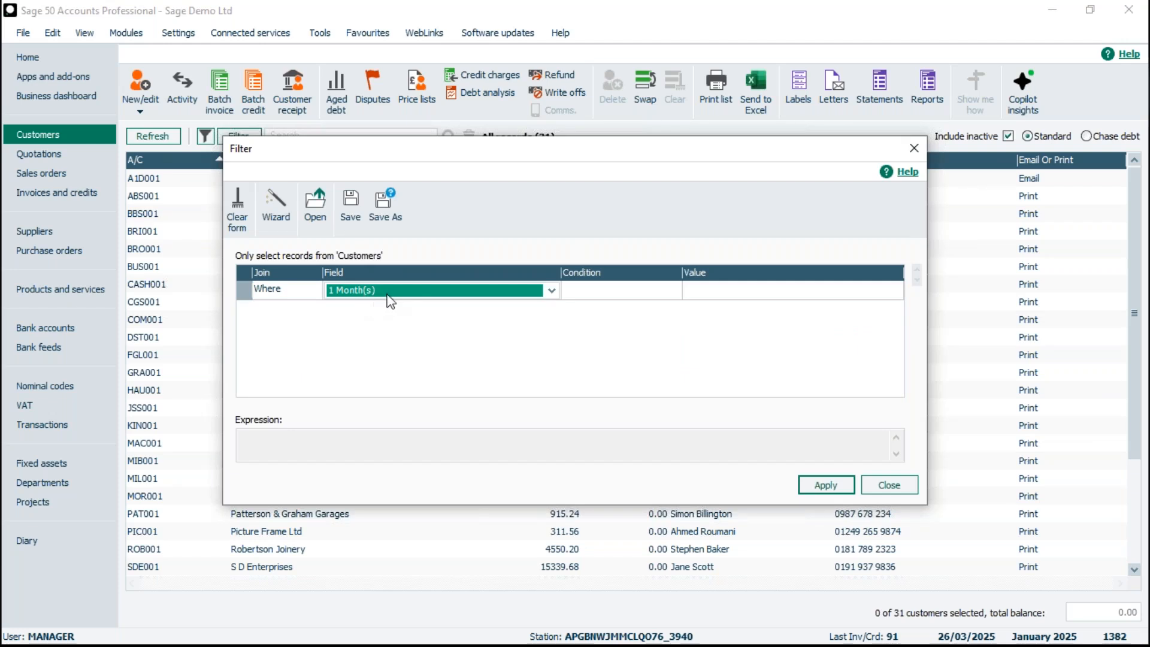
{"action": "key", "text": "d"}
{"action": "key", "text": "d"}
{"action": "key", "text": "d"}
{"action": "key", "text": "d"}
{"action": "left_click", "coordinate": [551, 291]}
{"action": "left_click", "coordinate": [551, 357]}
{"action": "left_click", "coordinate": [552, 358]}
{"action": "left_click", "coordinate": [552, 358]}
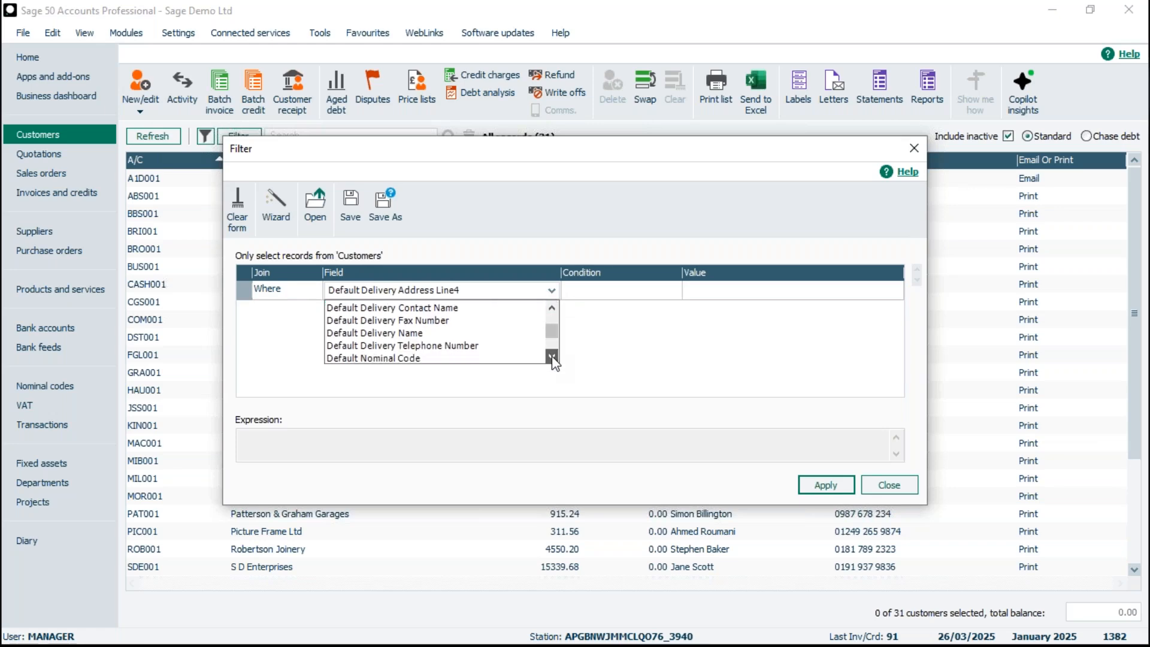
{"action": "left_click", "coordinate": [552, 358]}
{"action": "left_click", "coordinate": [551, 358]}
{"action": "left_click", "coordinate": [552, 357]}
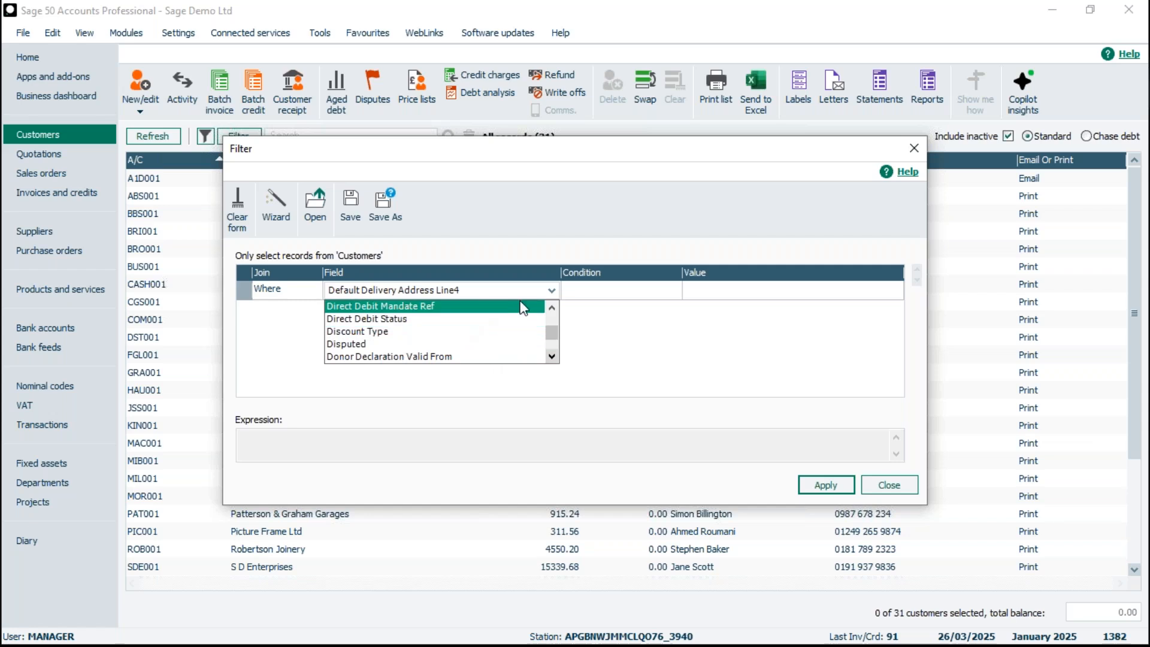
{"action": "left_click", "coordinate": [551, 309]}
{"action": "left_click", "coordinate": [552, 309]}
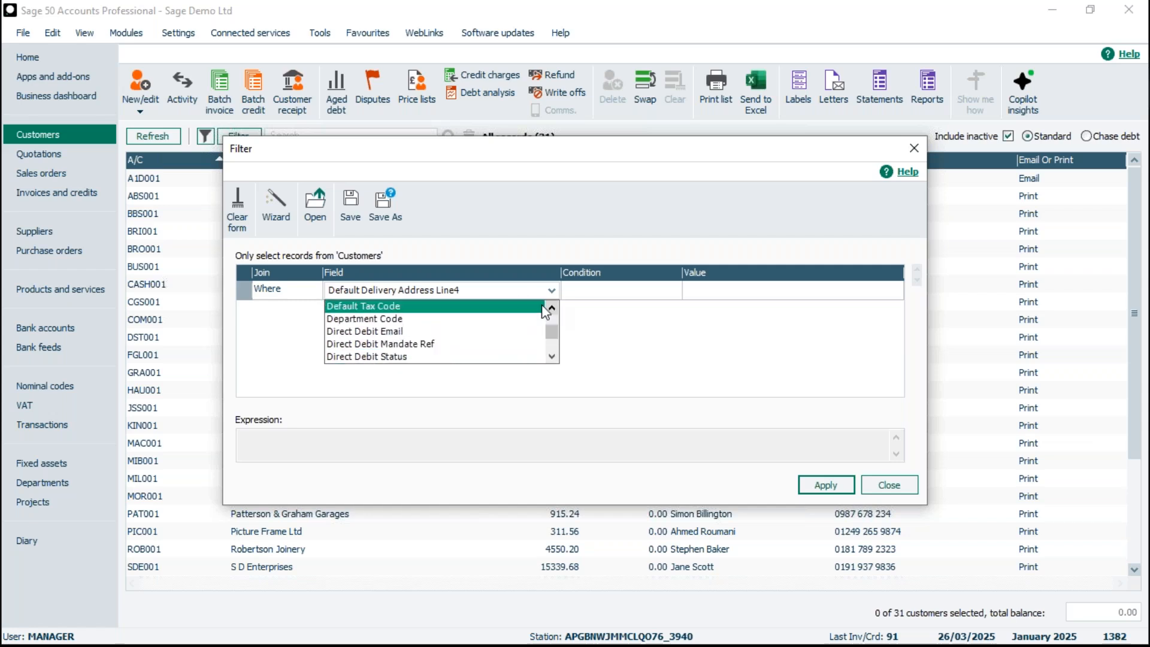
{"action": "left_click", "coordinate": [392, 316]}
- Set the condition to Is Equal To 3 - Accounts, apply the filter and close the dialog
{"action": "left_click", "coordinate": [584, 291]}
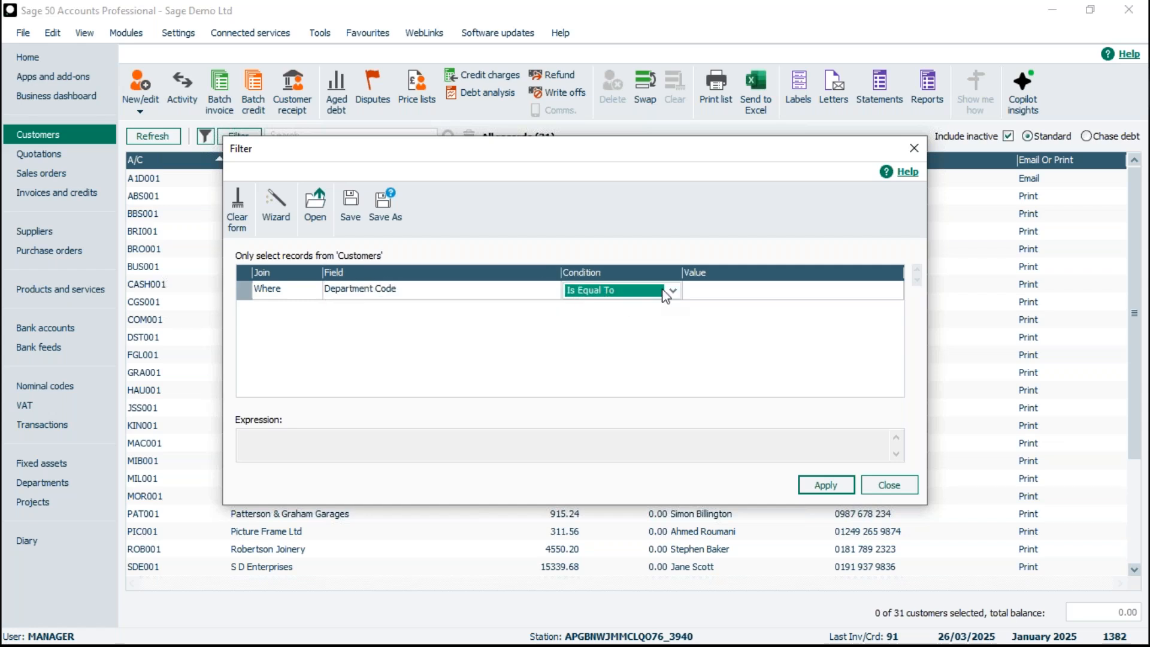
{"action": "left_click", "coordinate": [710, 287]}
{"action": "left_click", "coordinate": [894, 291]}
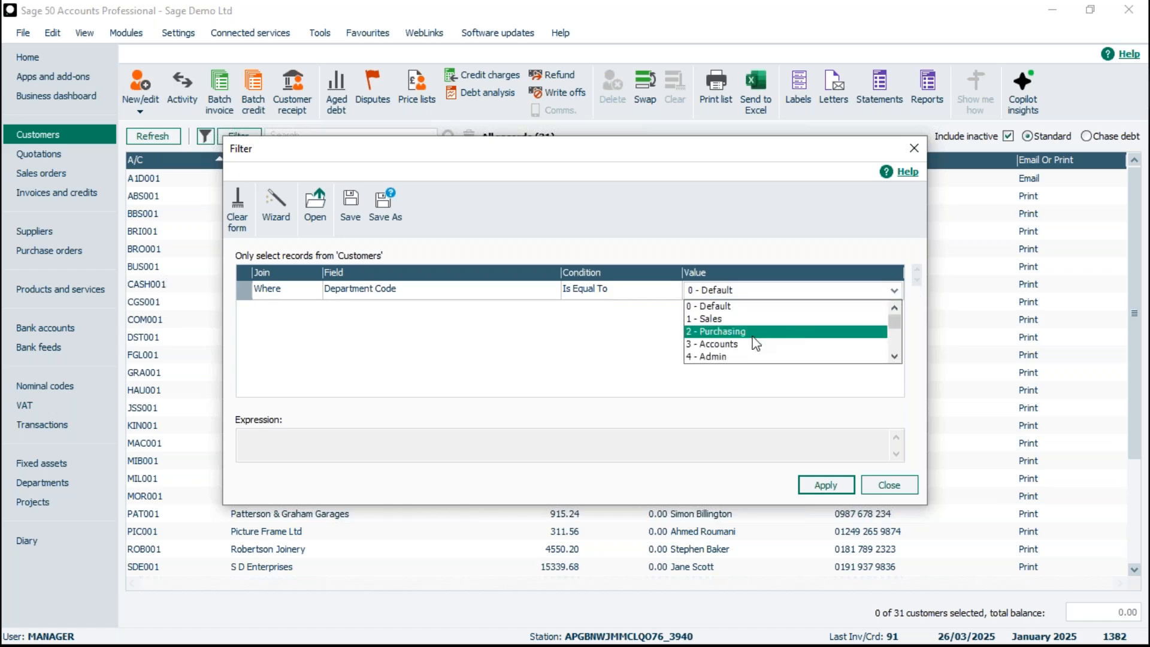
{"action": "left_click", "coordinate": [729, 348]}
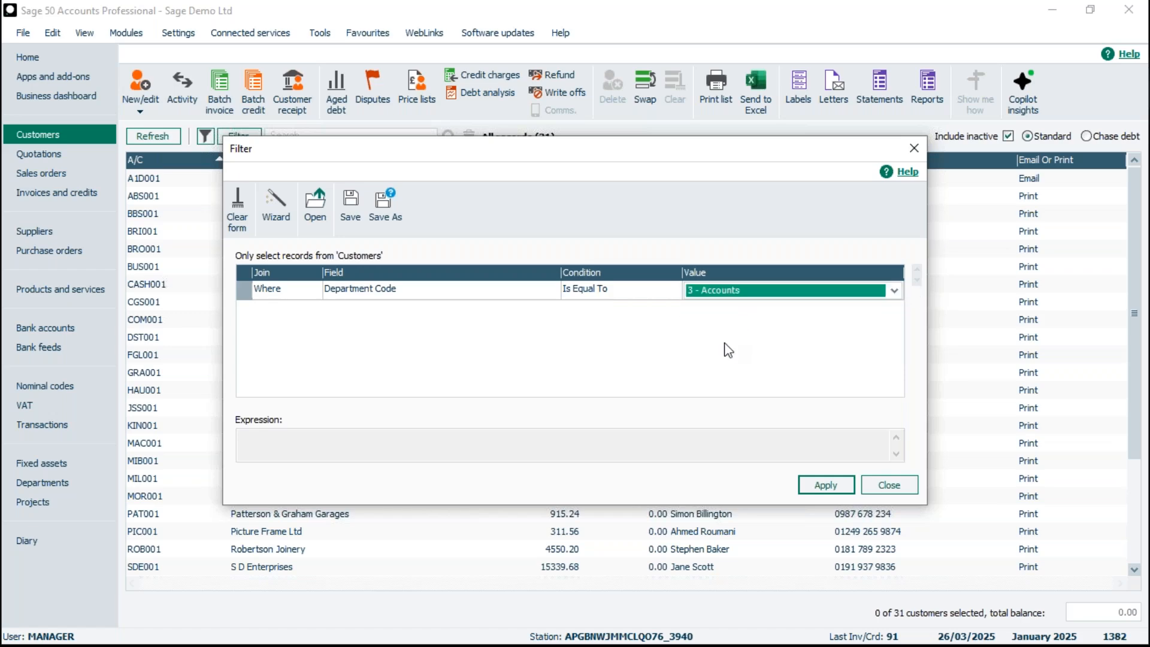
{"action": "left_click", "coordinate": [827, 486]}
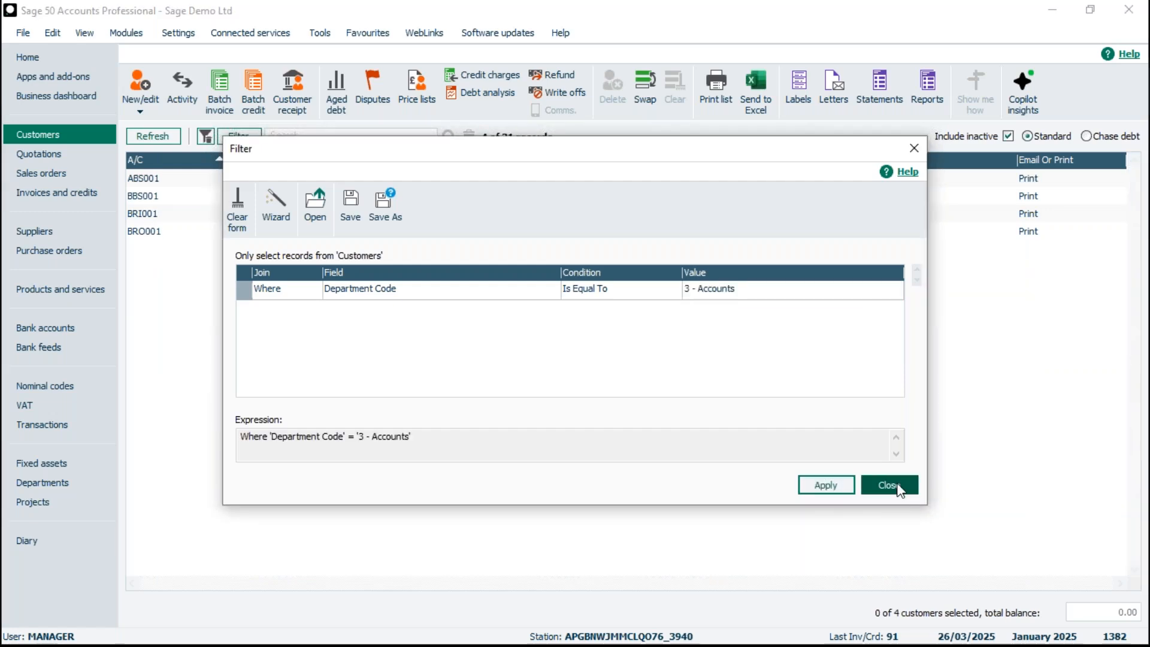
{"action": "left_click", "coordinate": [889, 486]}
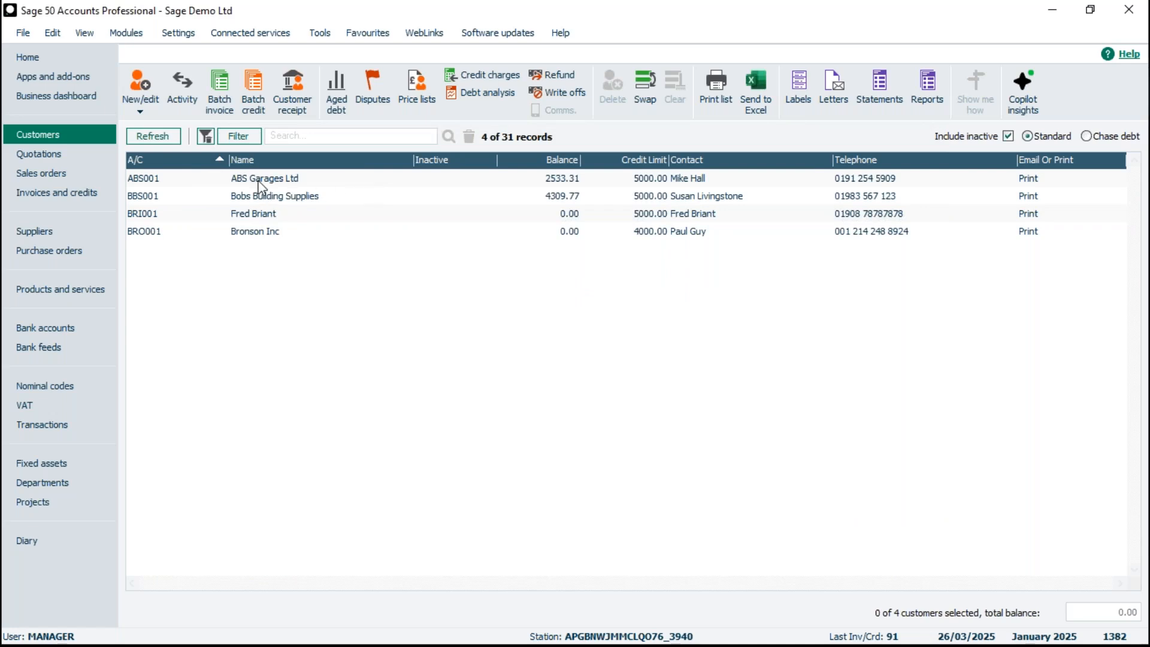